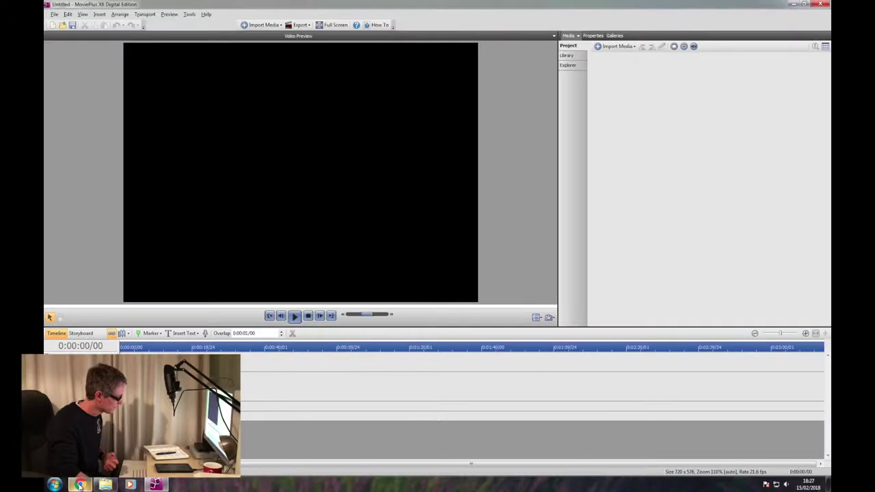
Bring the browser with the Shiplake News Intros playlist forward and click into the YouTube search box.
left_click(79, 485)
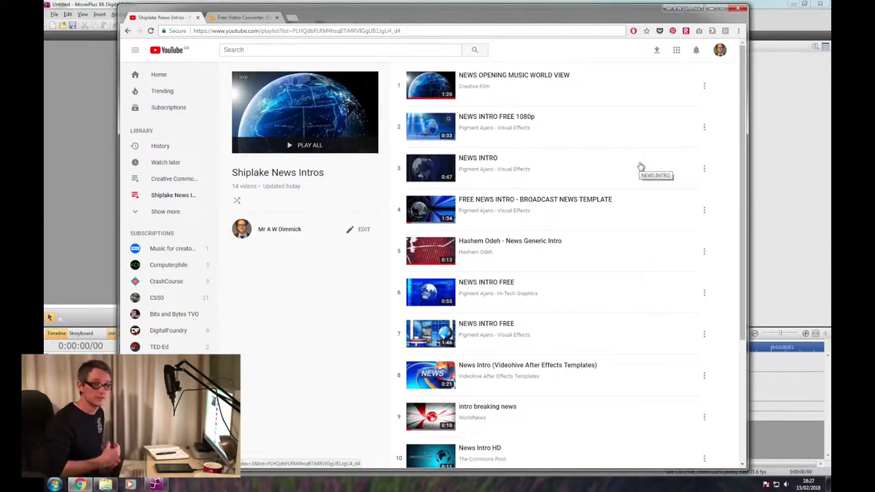
left_click(409, 49)
Search YouTube for 'tv news intro' filtered to Creative Commons, then reopen the Shiplake News Intros playlist.
type("t")
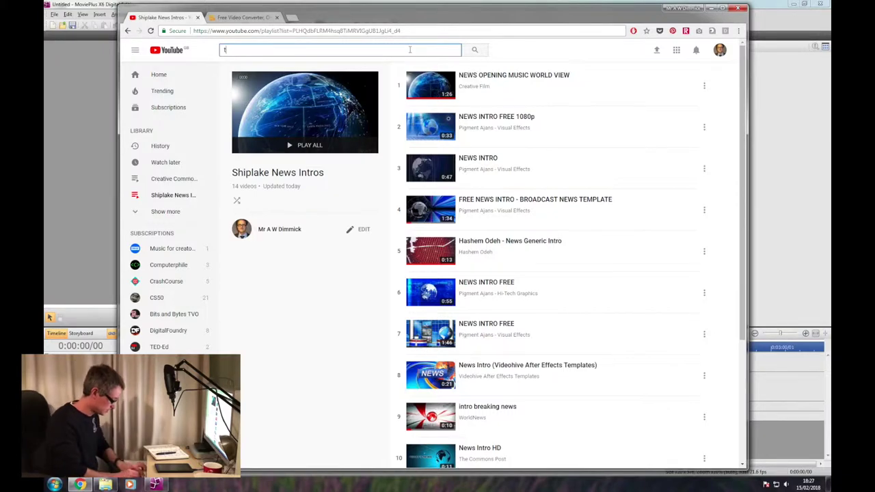
type("v news intro")
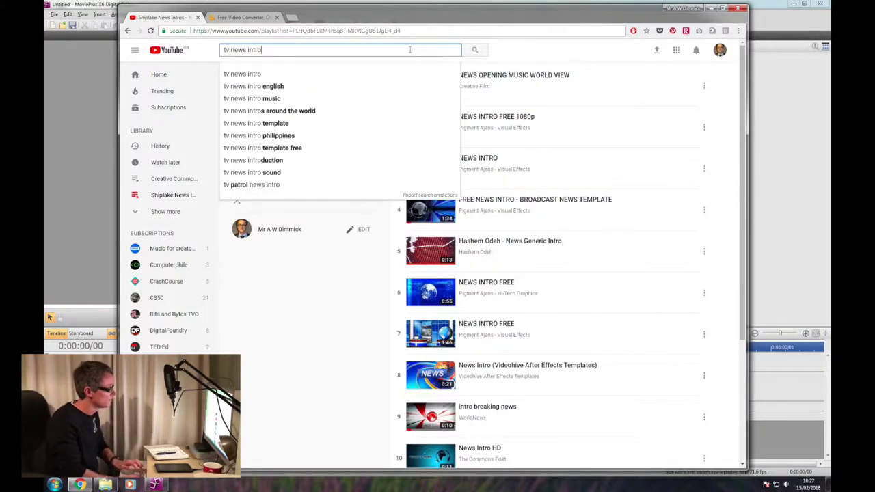
key("Return")
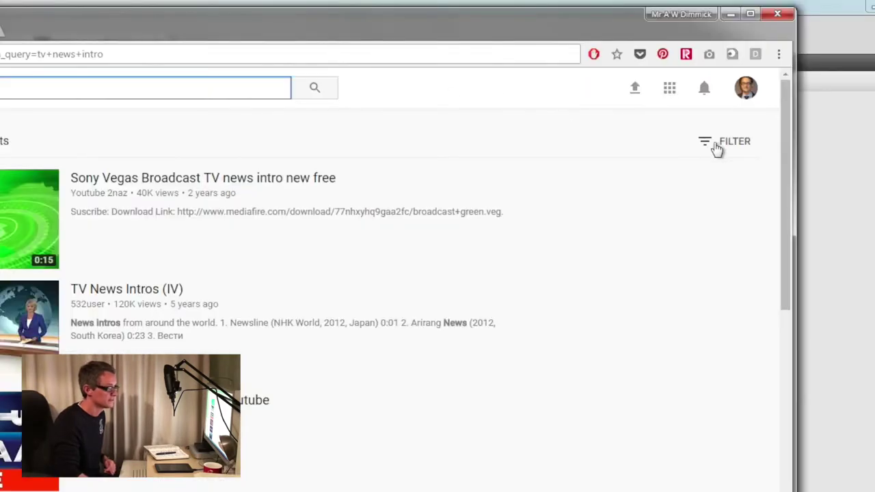
left_click(716, 148)
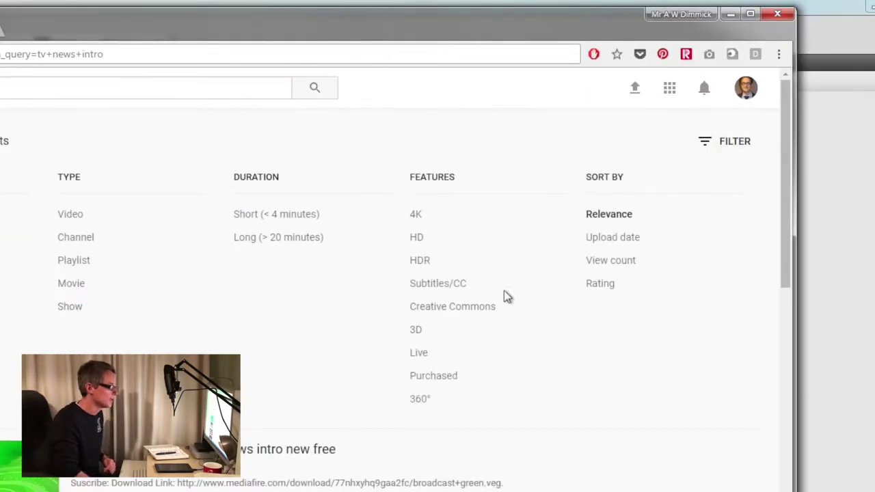
left_click(429, 311)
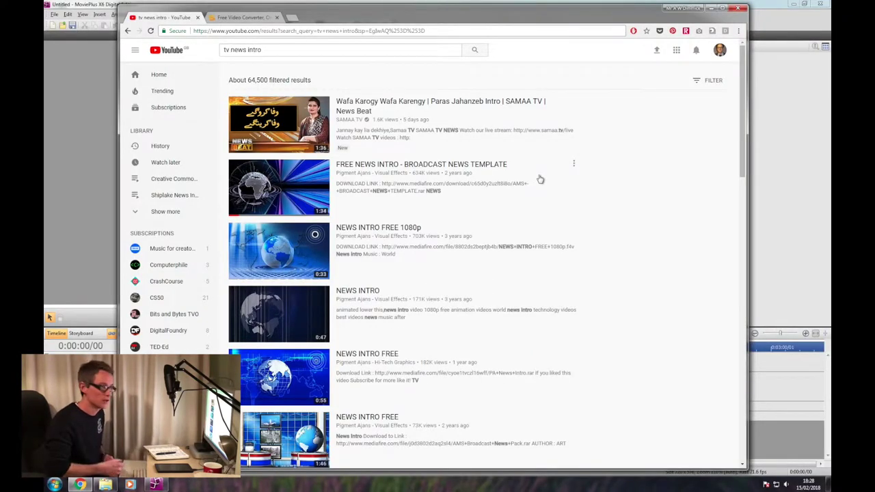
mouse_move(740, 108)
left_mouse_down()
mouse_move(758, 254)
mouse_move(745, 109)
left_mouse_up()
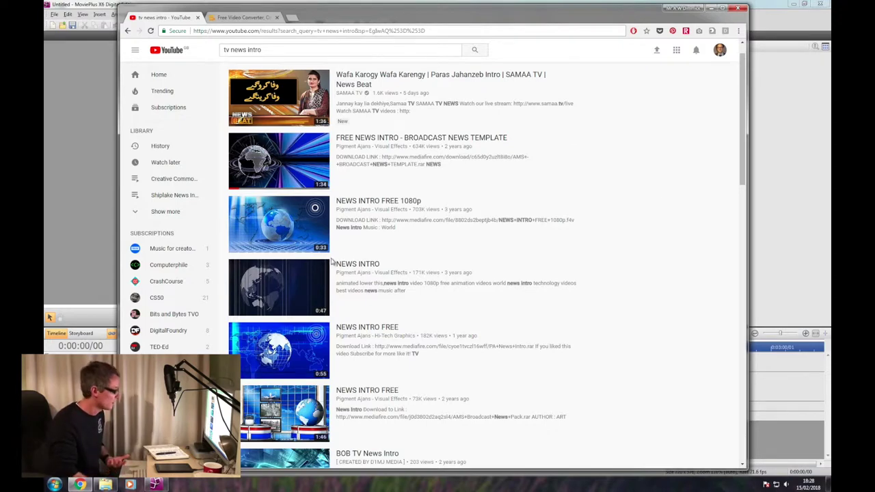
left_click(177, 198)
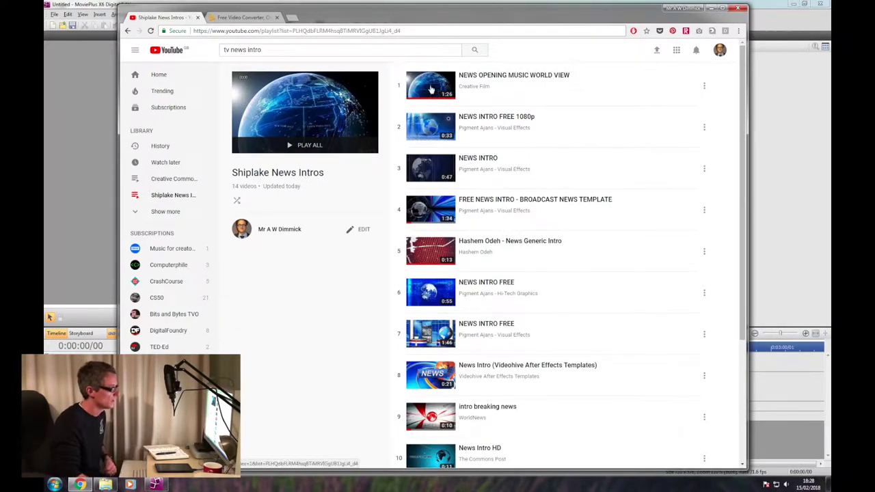
Open and pause the News Intro (Videohive After Effects Templates) video, then copy its address bar URL.
left_click(429, 127)
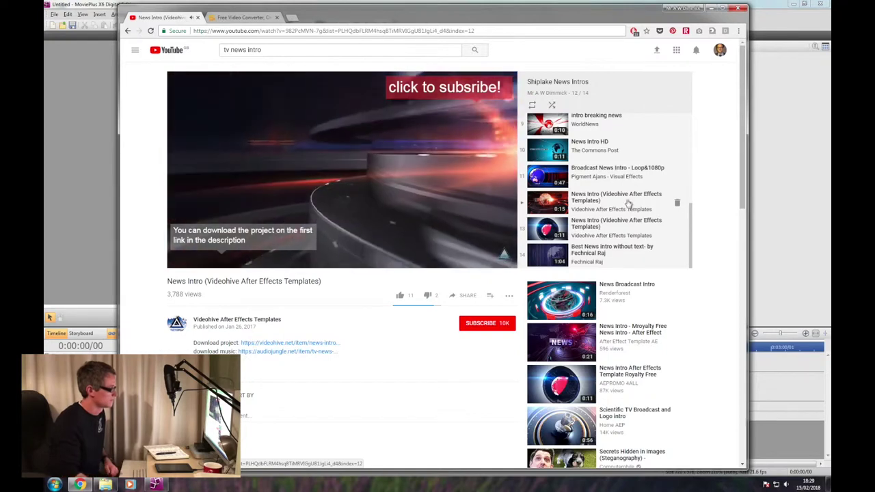
left_click(362, 196)
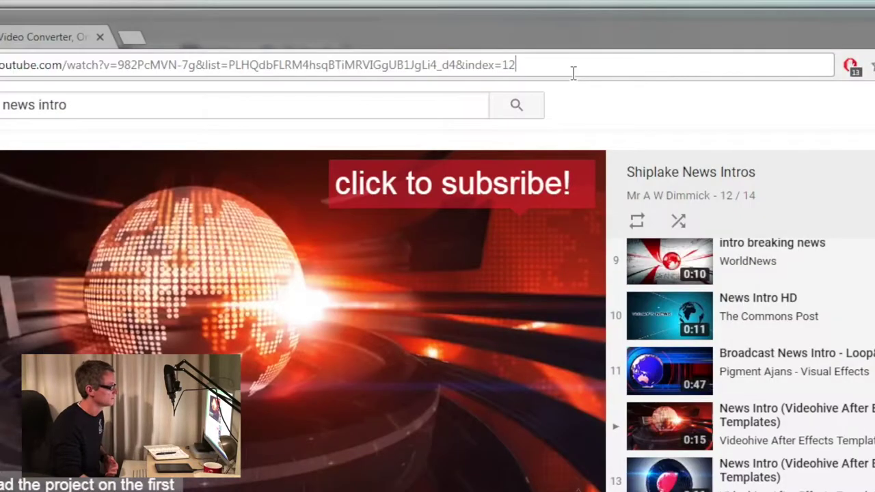
left_click(501, 33)
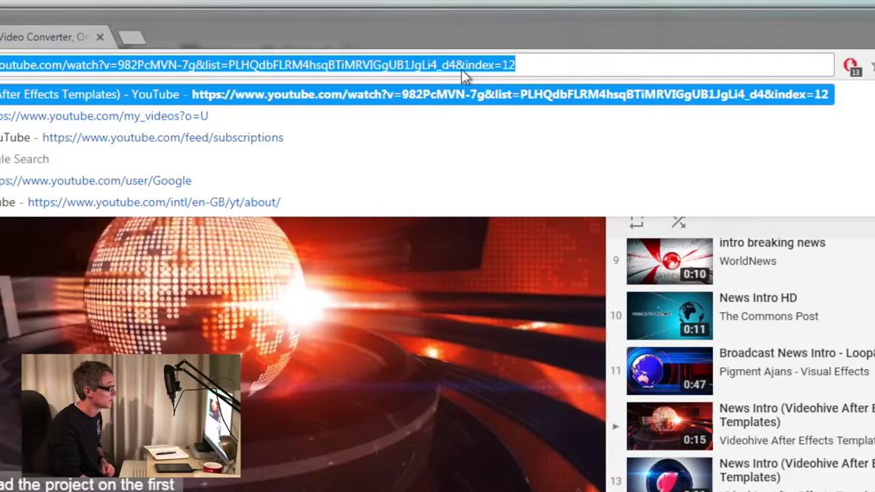
right_click(542, 65)
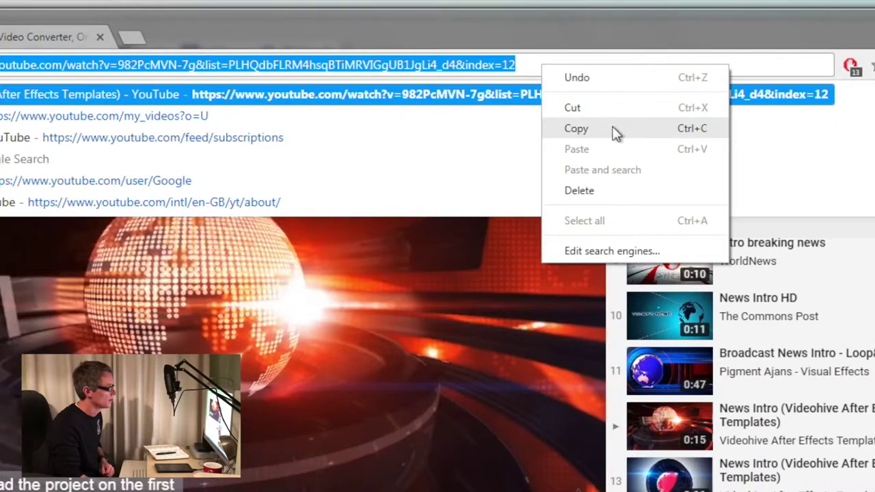
left_click(577, 128)
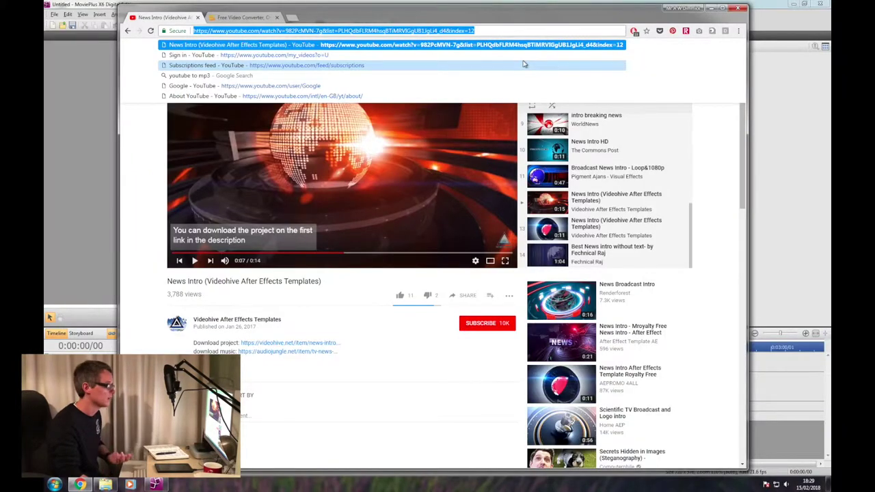
left_click(244, 18)
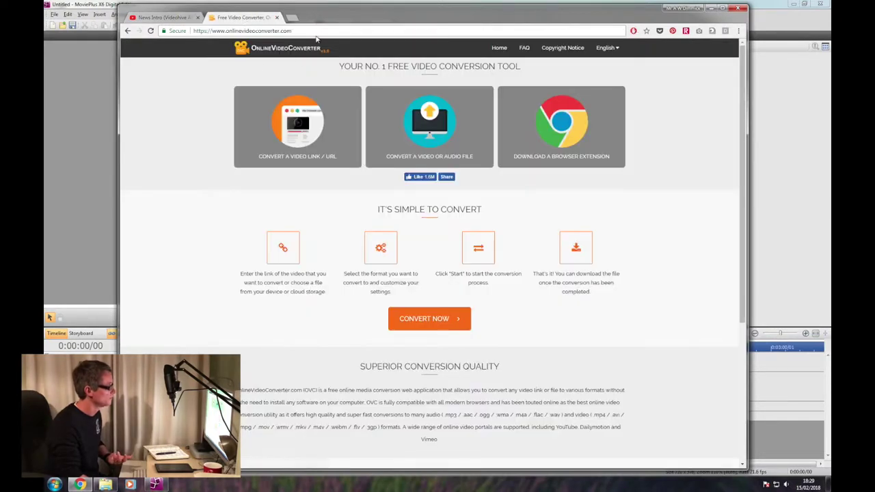
Paste the YouTube link into OnlineVideoConverter, convert it to .mp4 and download the 3.97 MB file.
left_click(326, 165)
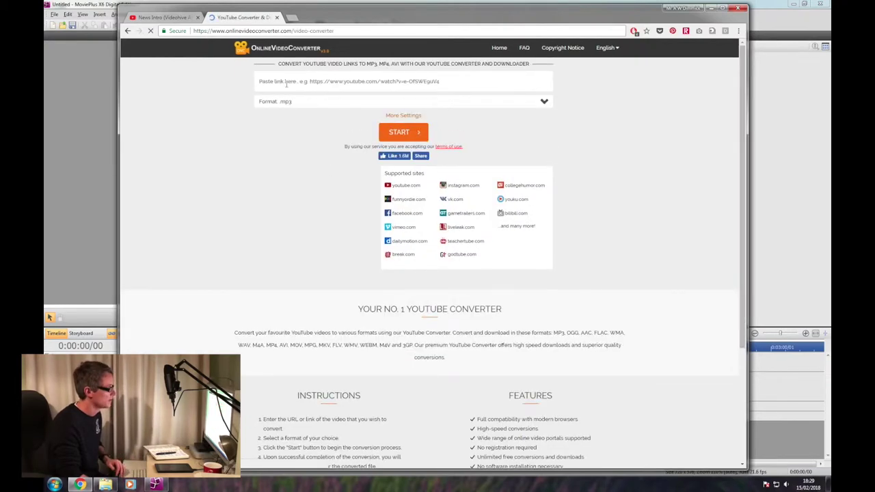
right_click(297, 82)
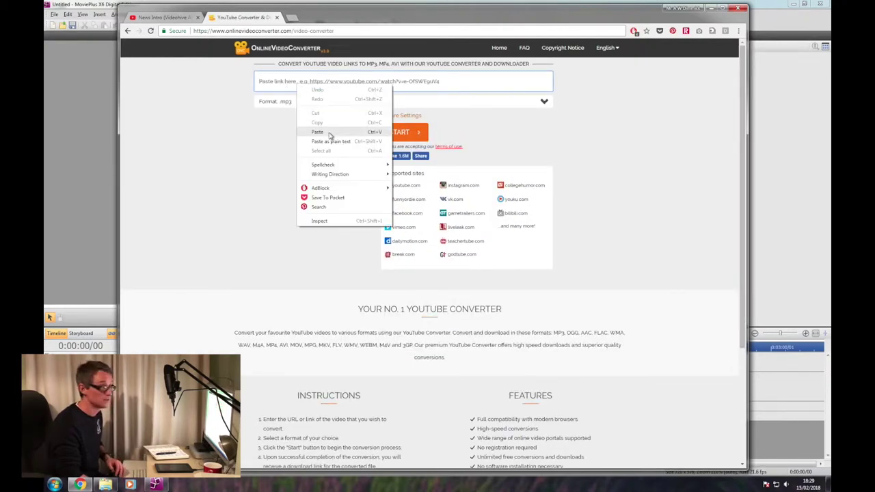
left_click(317, 132)
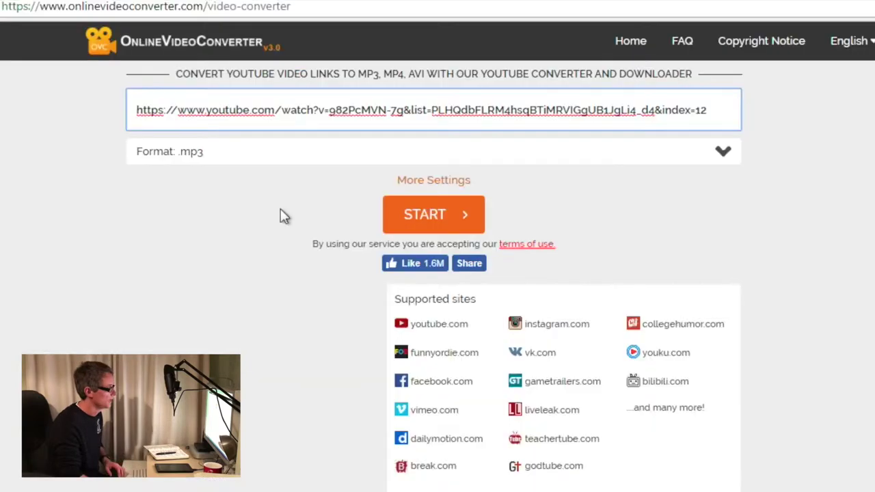
left_click(438, 104)
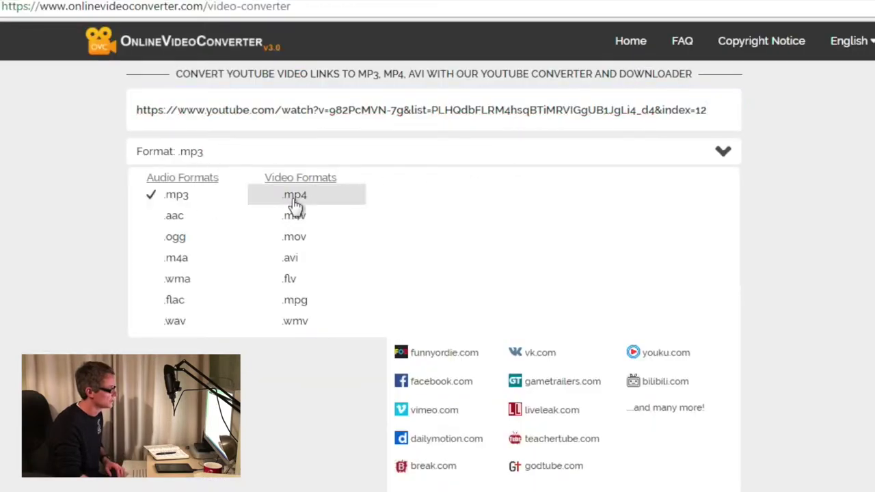
left_click(335, 204)
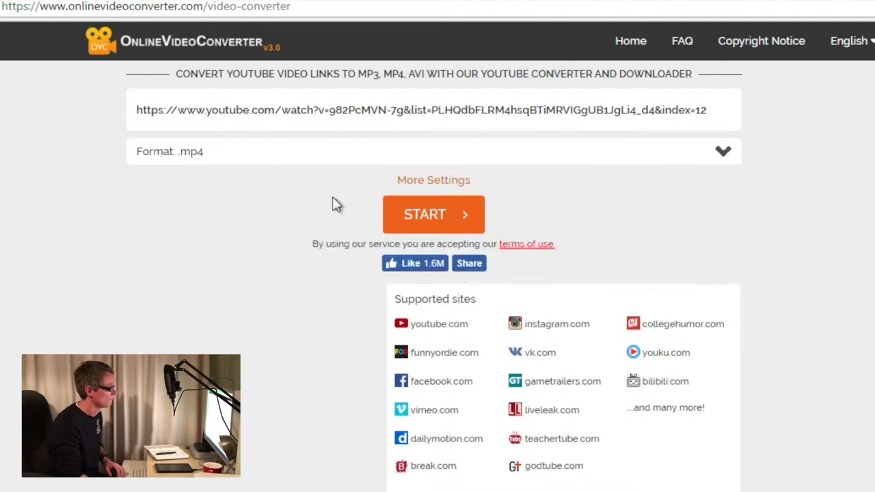
left_click(489, 223)
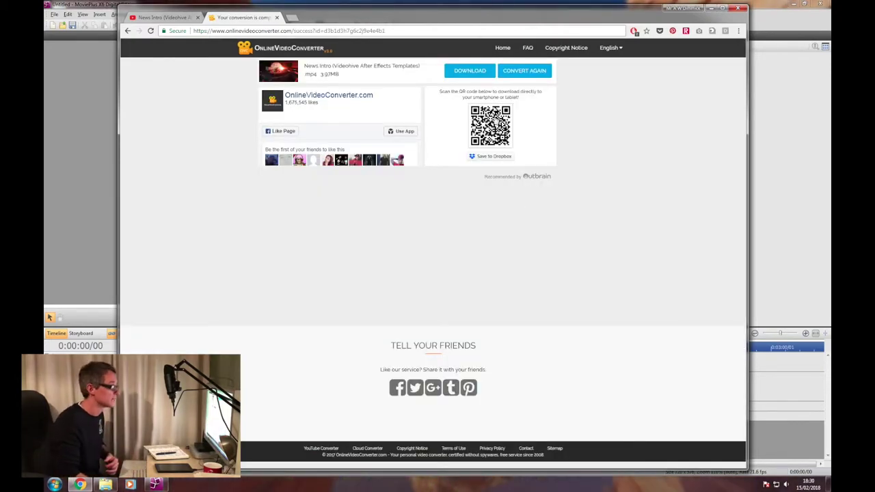
left_click(460, 72)
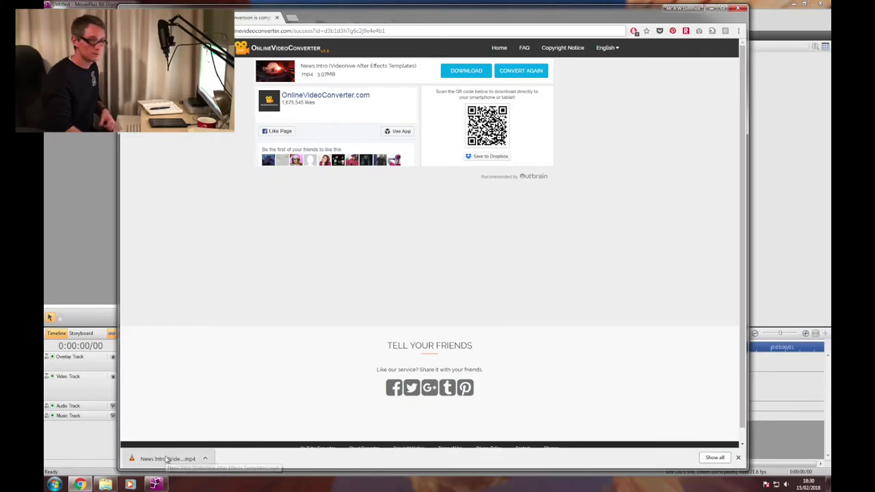
left_click(94, 212)
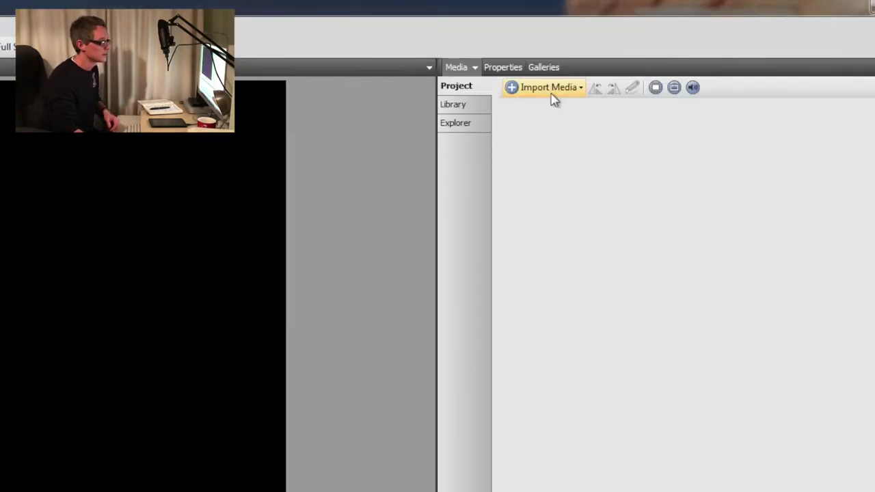
Import the News Intro mp4 from Downloads and drag it onto the Video Track, accepting the sample-rate message.
left_click(618, 47)
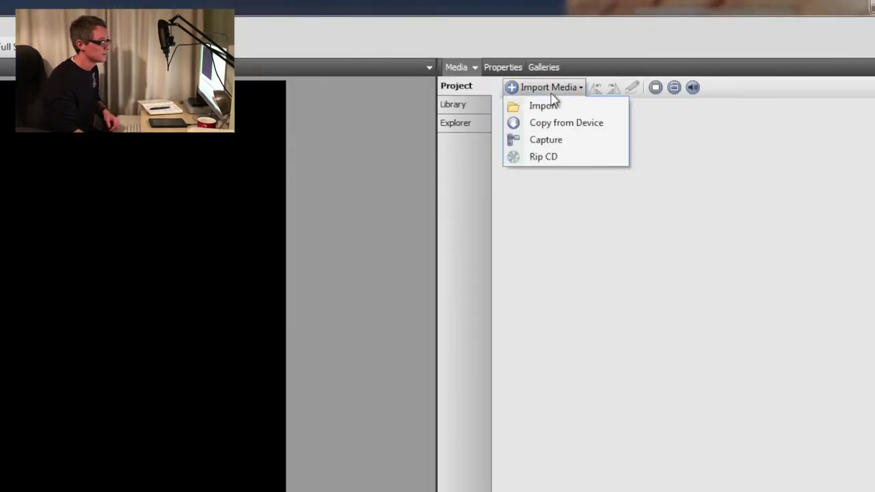
left_click(592, 110)
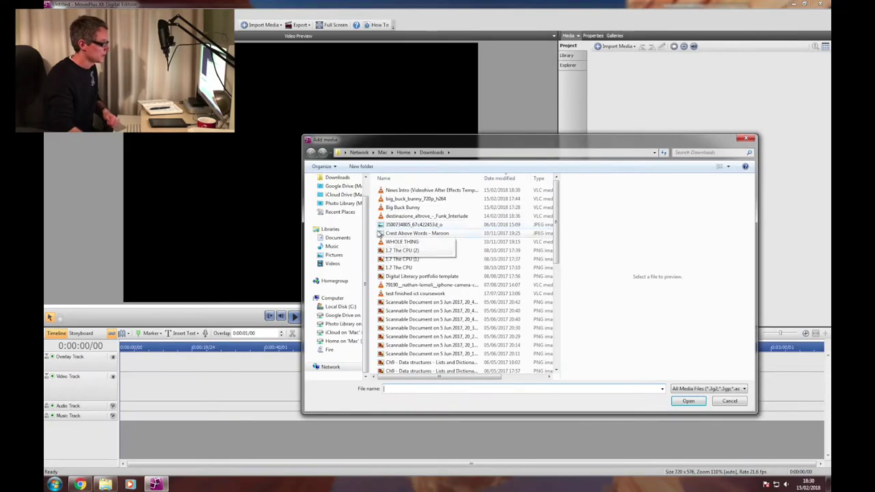
left_click(88, 439)
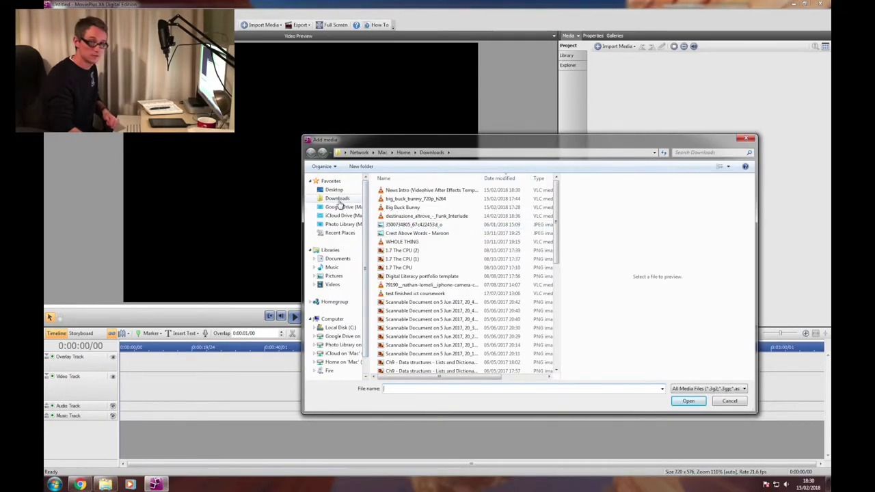
left_click(338, 199)
left_click(425, 190)
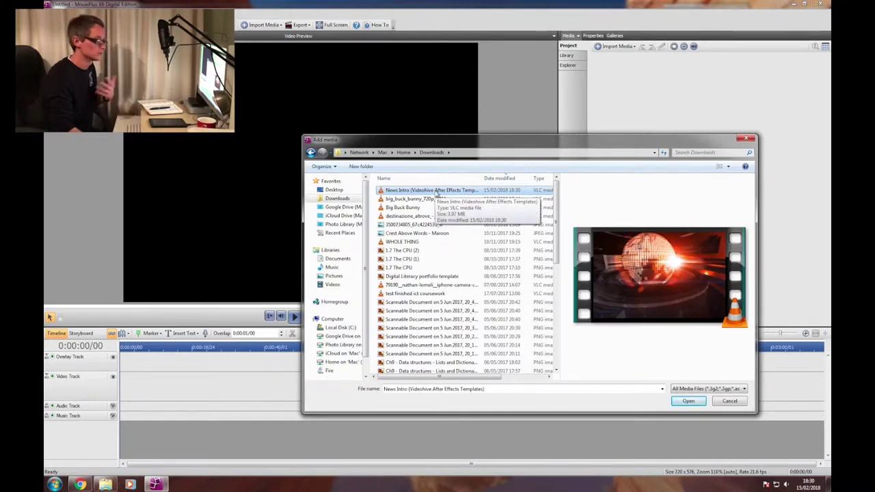
left_click(689, 402)
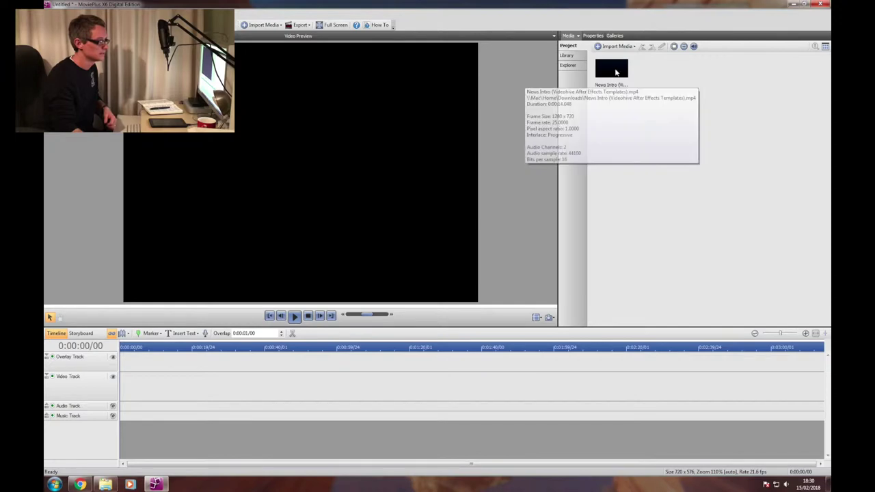
left_click_drag(614, 80, 114, 386)
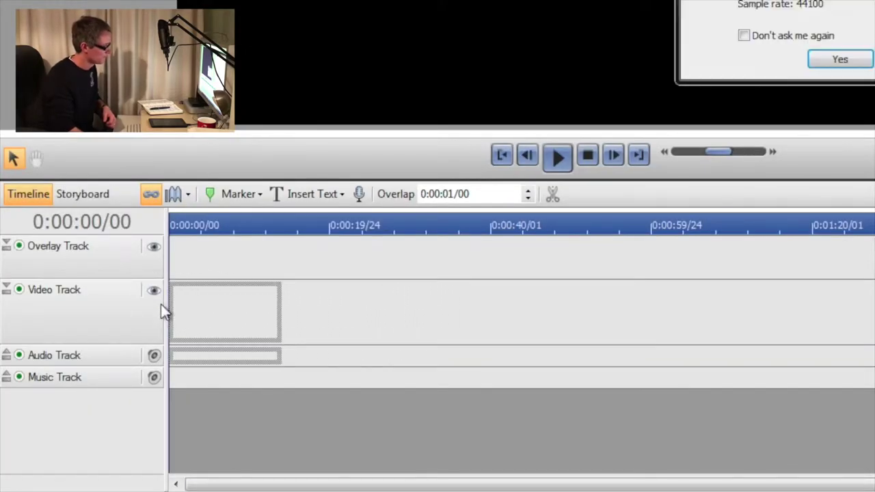
key("Return")
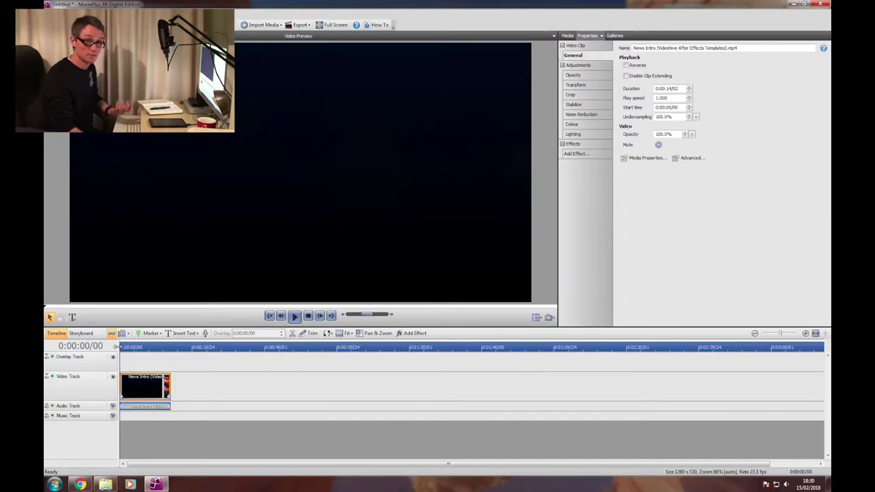
Preview the intro, zoom the timeline, and stop the playhead at 0:00:11/17 where NEWS appears.
left_click(295, 315)
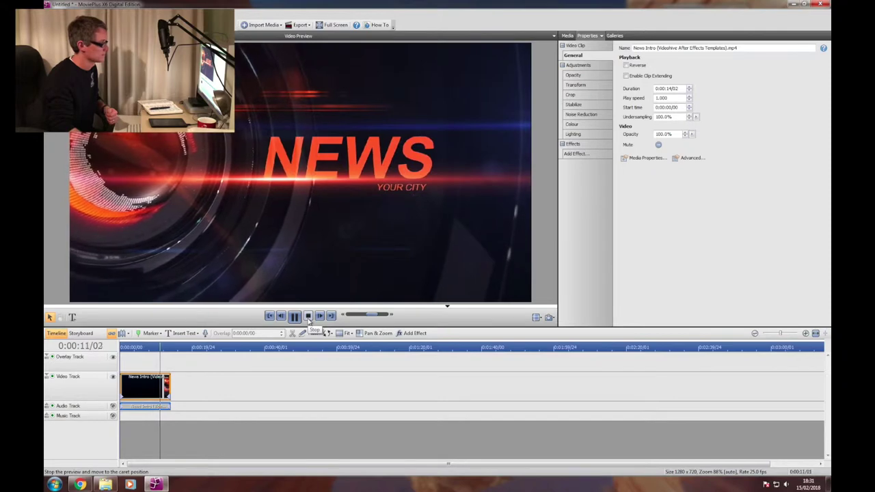
left_click(309, 317)
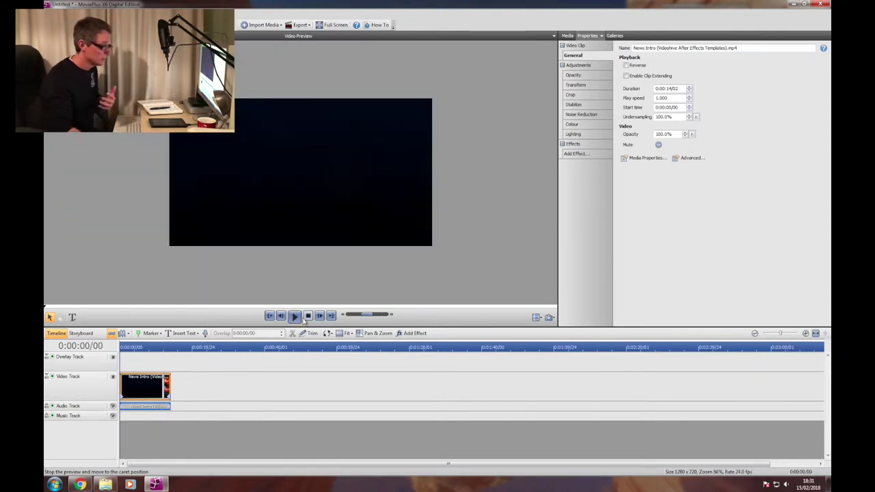
left_click(804, 333)
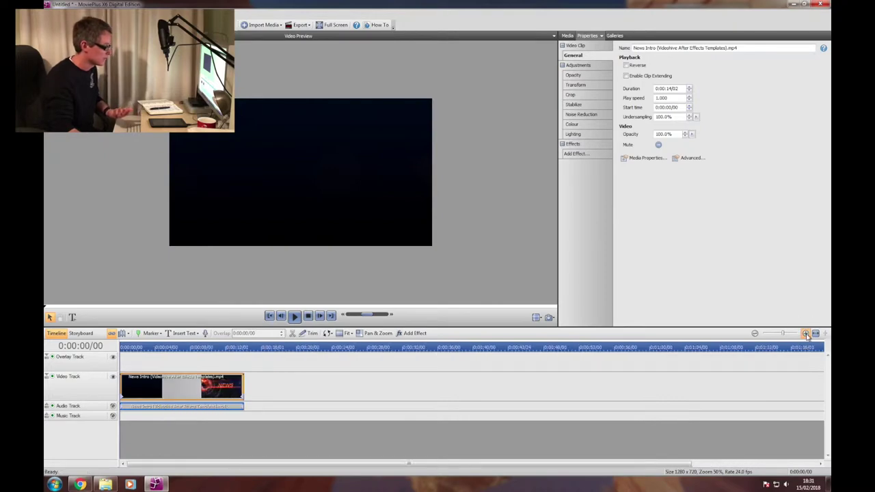
left_click(384, 348)
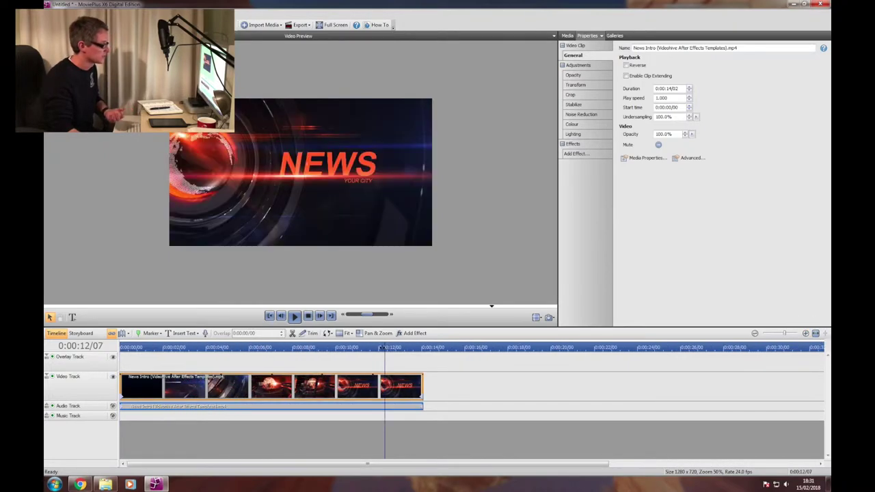
left_click(360, 348)
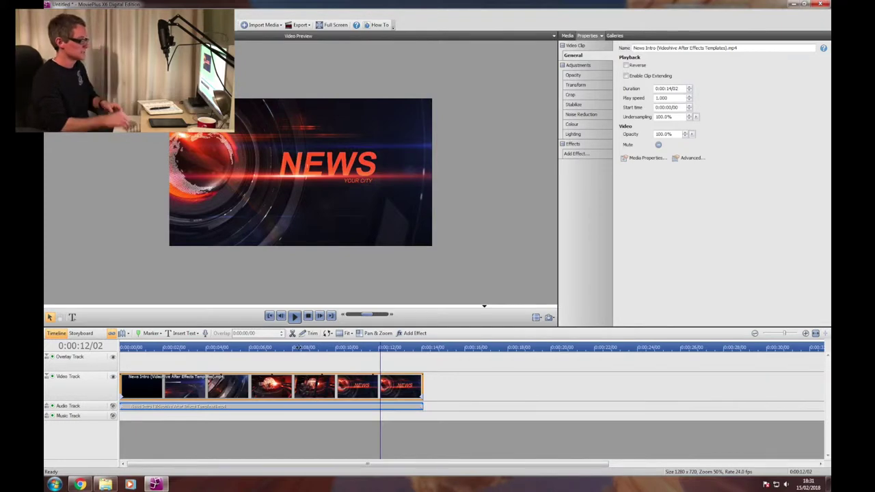
left_click(298, 348)
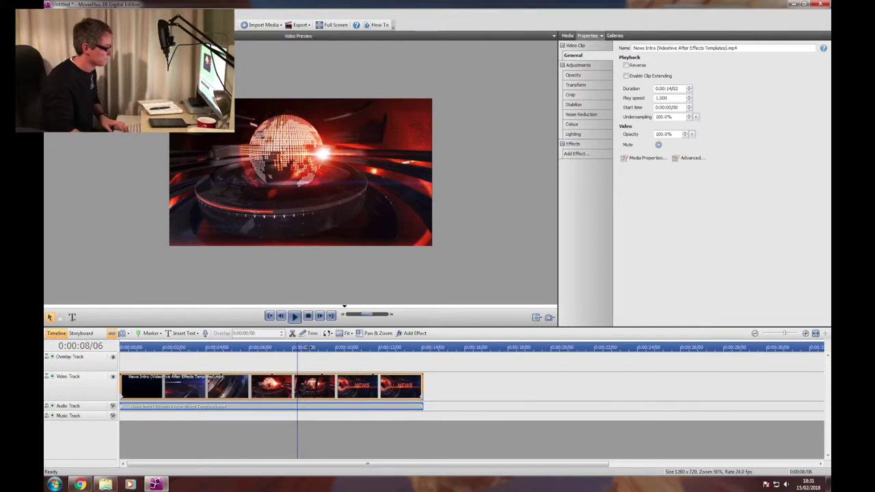
key("space")
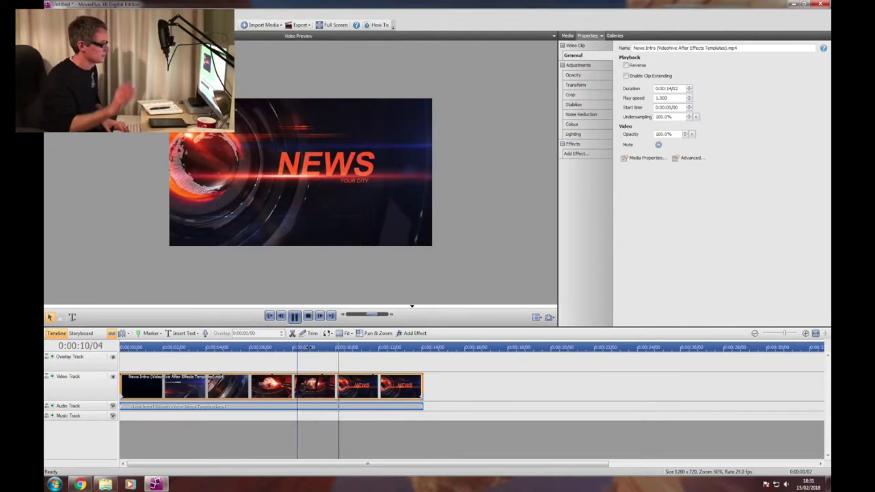
key("space")
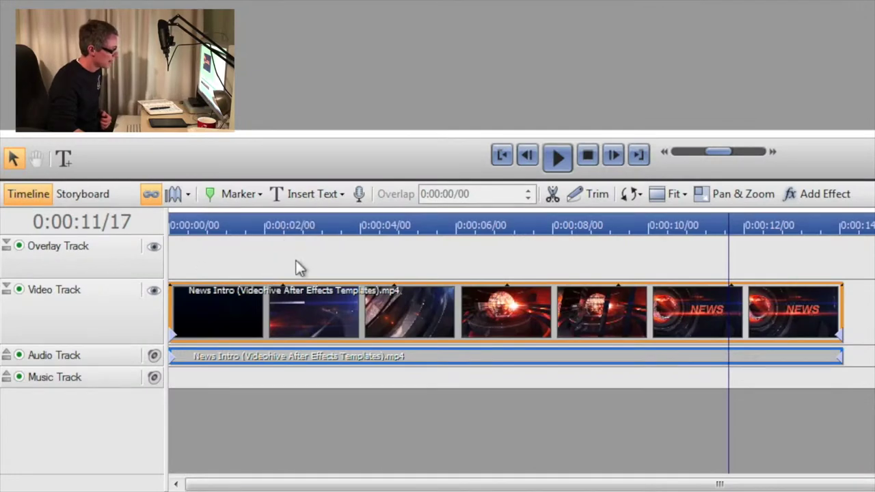
Insert a text clip on the Overlay Track at the playhead.
left_click(181, 365)
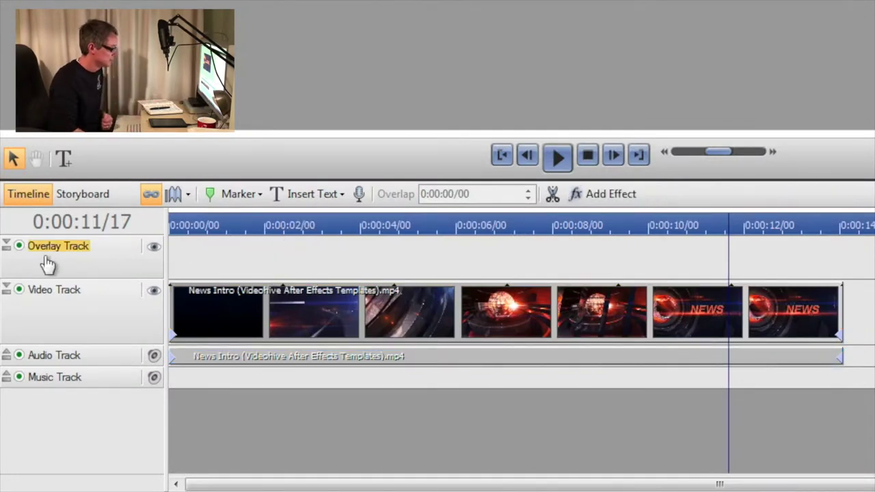
left_click(314, 205)
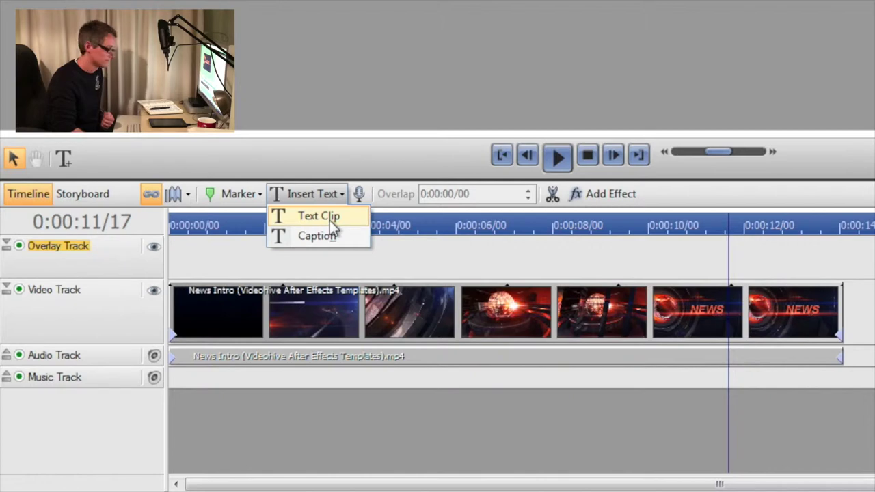
left_click(329, 220)
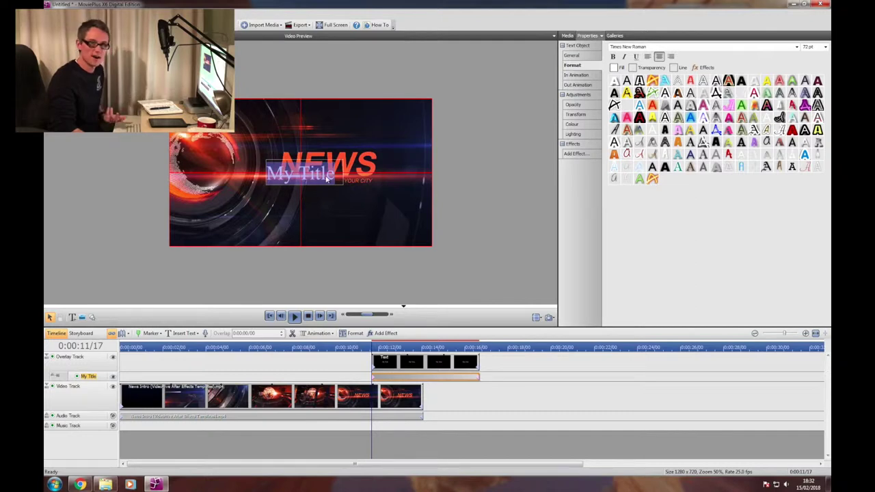
Replace 'My Title' with SHIPLAKE and move it just above the NEWS text in the preview.
mouse_move(327, 178)
left_mouse_down()
mouse_move(282, 179)
mouse_move(333, 182)
left_mouse_up()
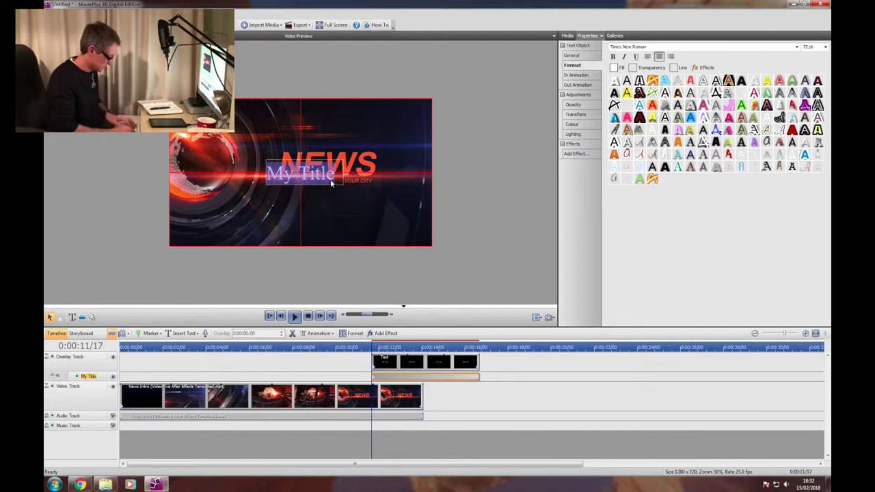
type("SHIPLAKE")
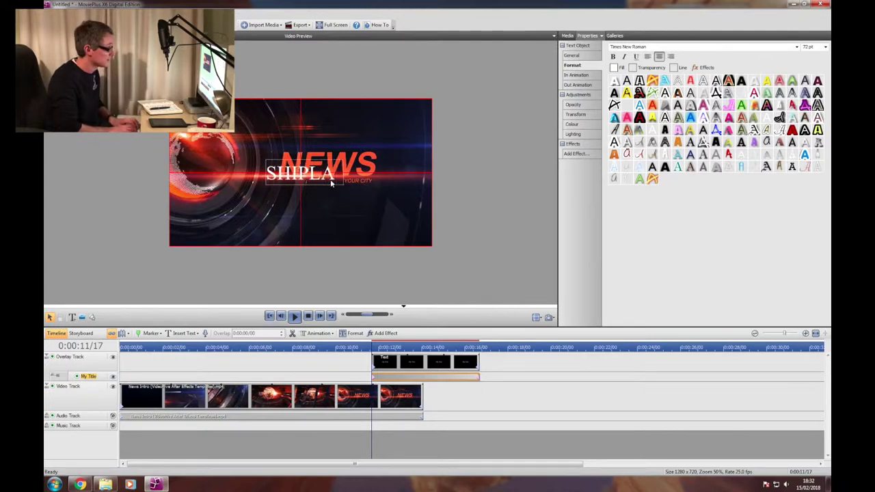
left_click(339, 206)
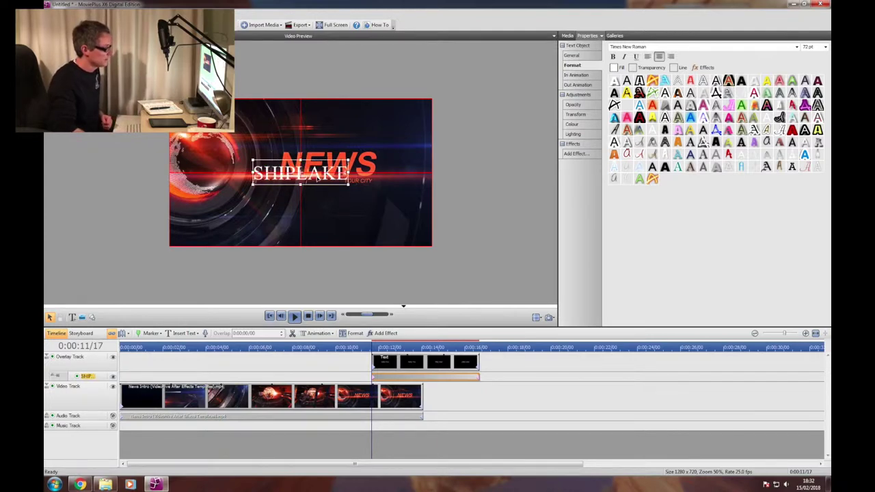
mouse_move(318, 177)
left_mouse_down()
mouse_move(342, 140)
mouse_move(348, 147)
left_mouse_up()
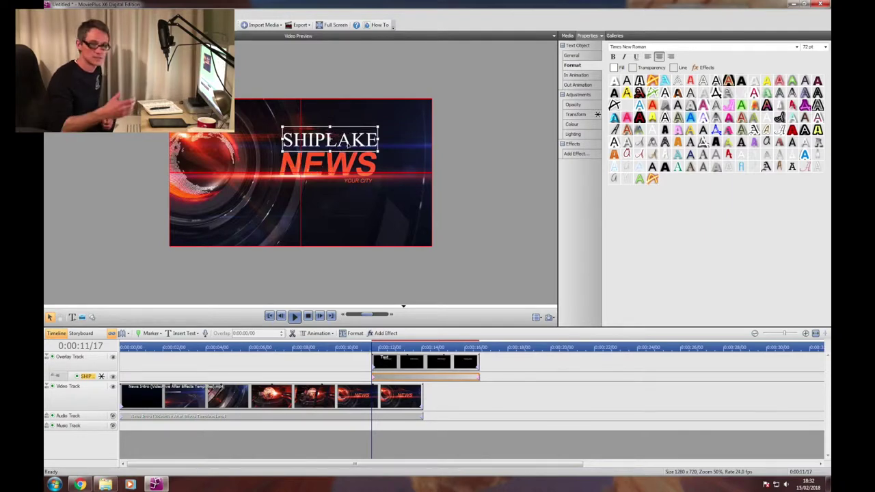
left_click(471, 151)
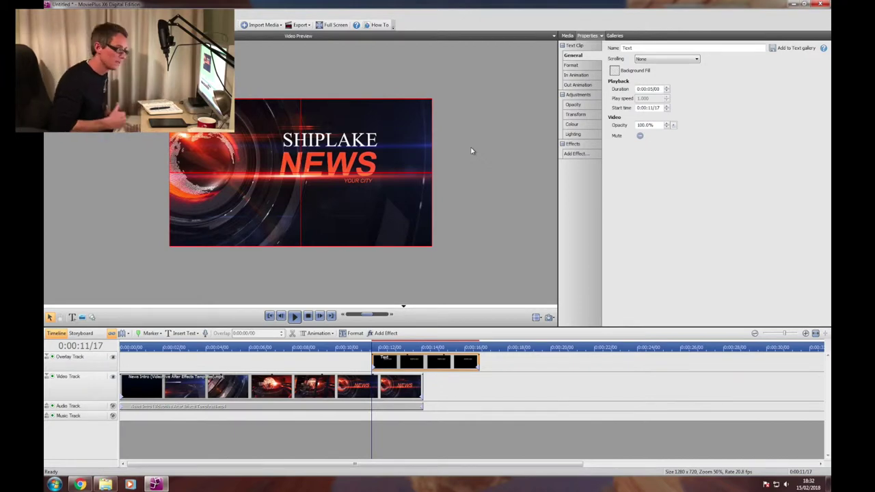
Set the SHIPLAKE title's font to Arial and make it bold.
left_click(337, 141)
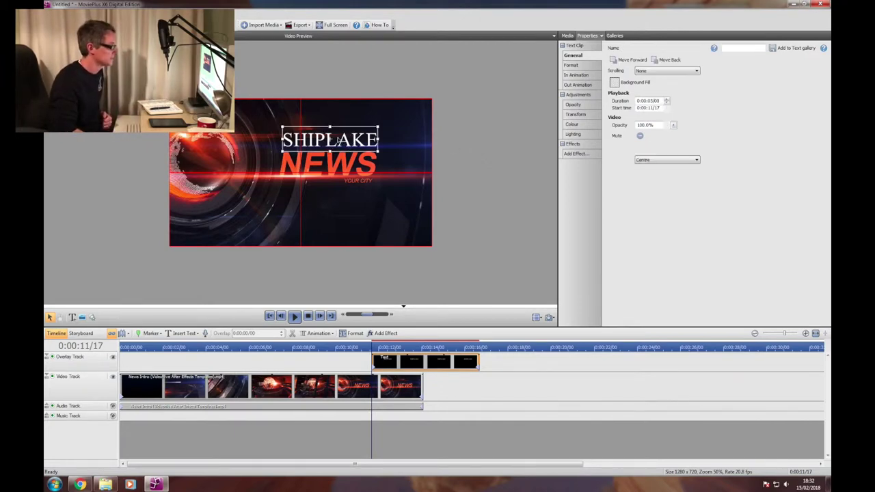
double_click(337, 140)
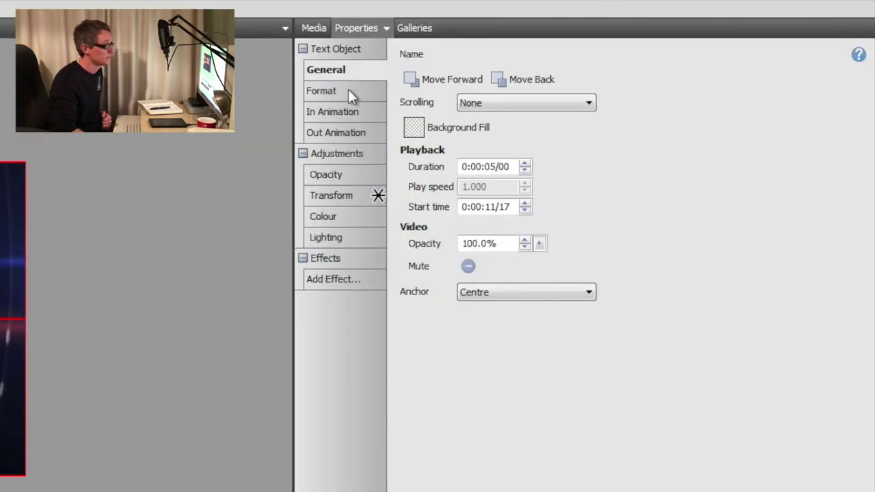
left_click(348, 89)
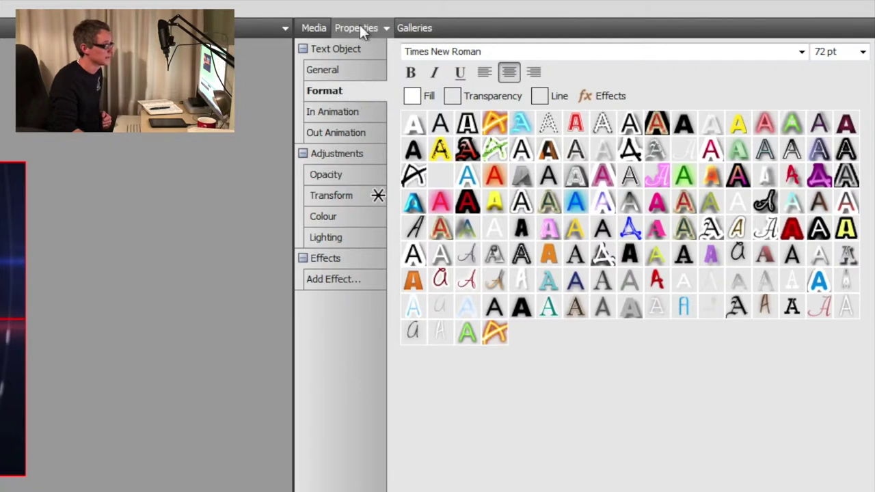
left_click(802, 52)
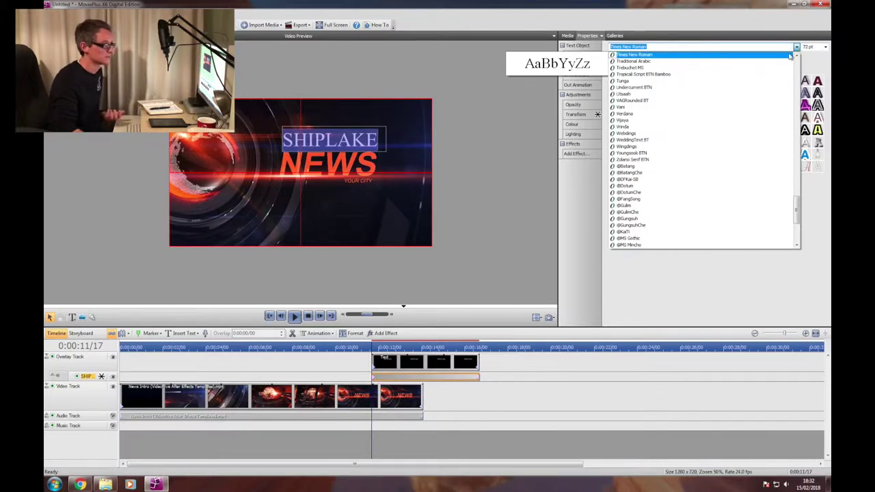
left_click(799, 212)
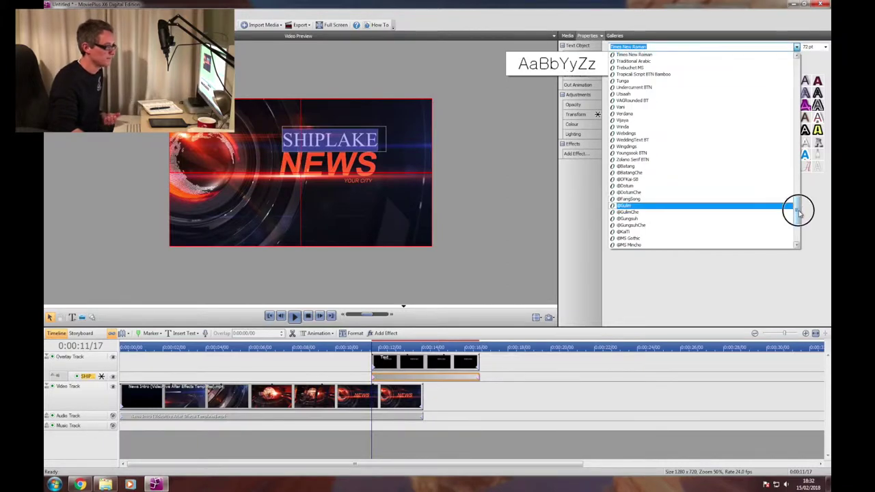
left_click_drag(799, 212, 795, 71)
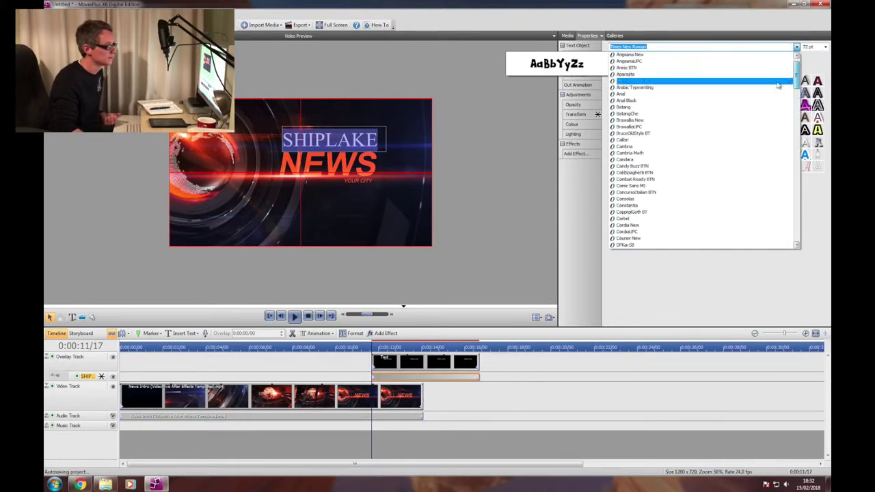
left_click(686, 101)
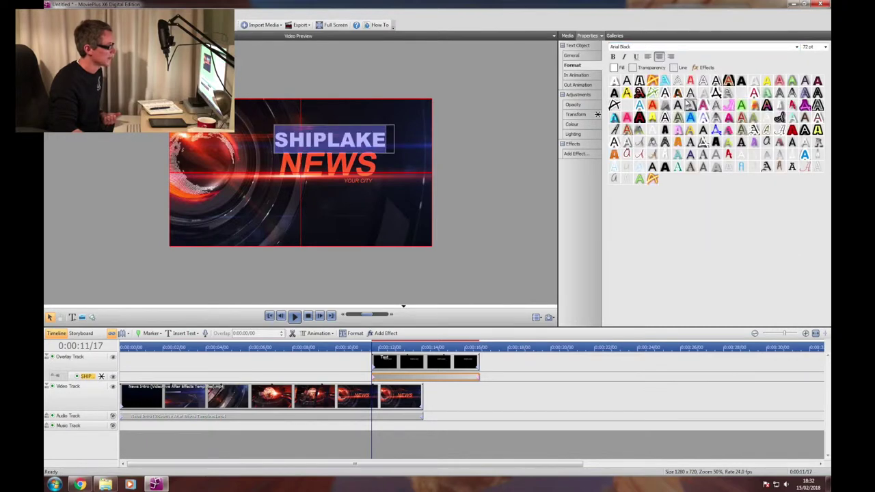
left_click(797, 47)
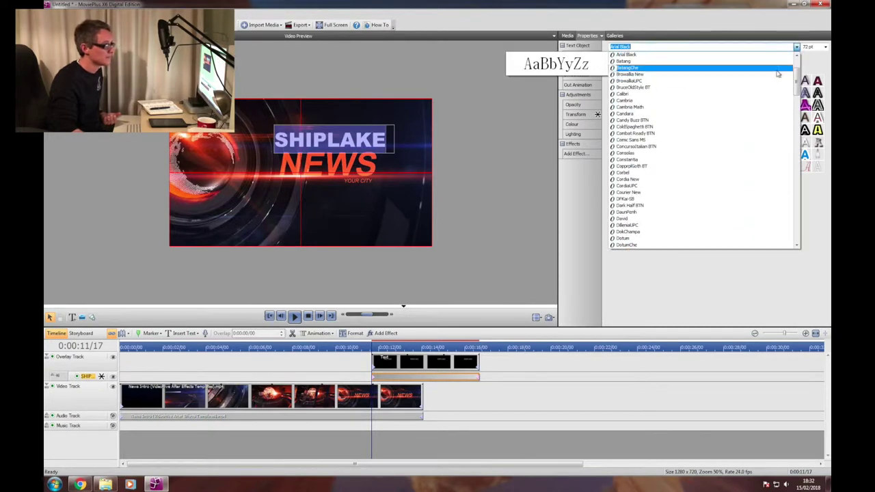
left_click_drag(797, 72, 798, 57)
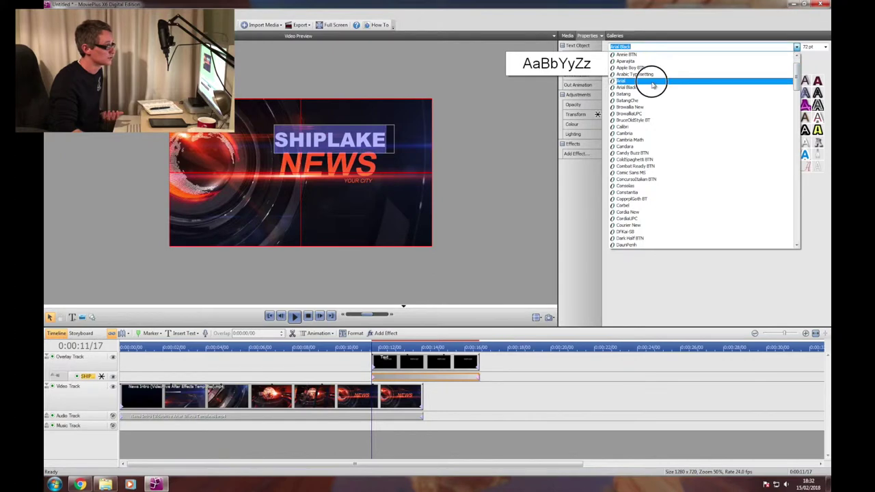
left_click(651, 82)
left_click(613, 57)
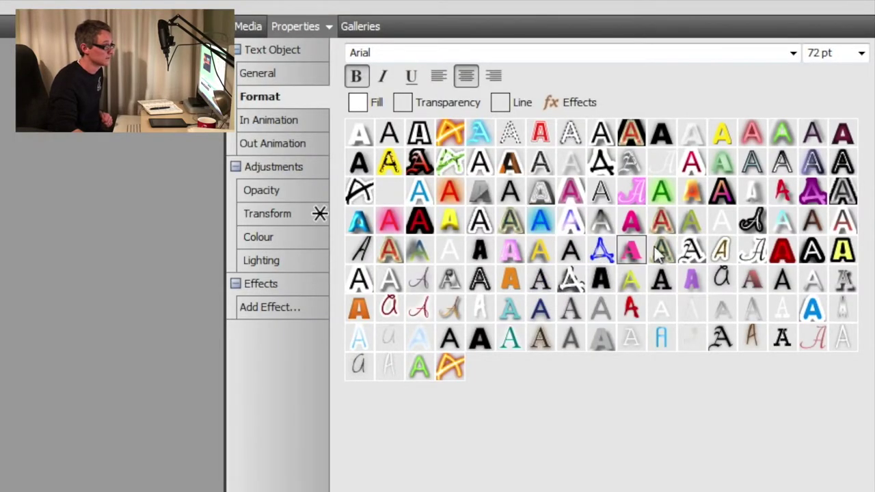
Apply the plain white text style, then give the title a yellow fill.
left_click(358, 133)
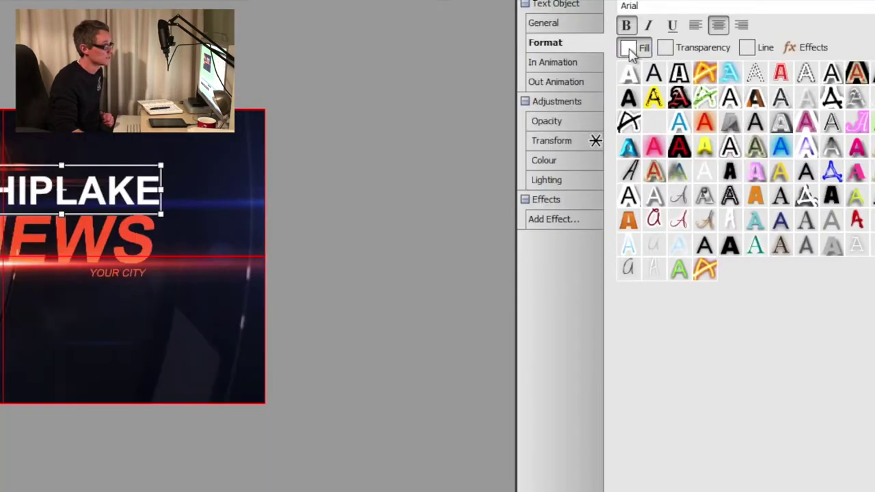
left_click(613, 68)
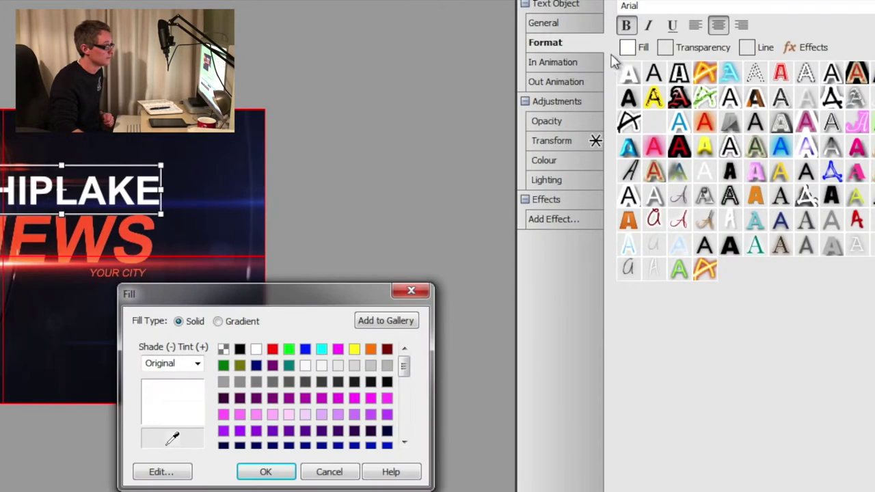
left_click(354, 349)
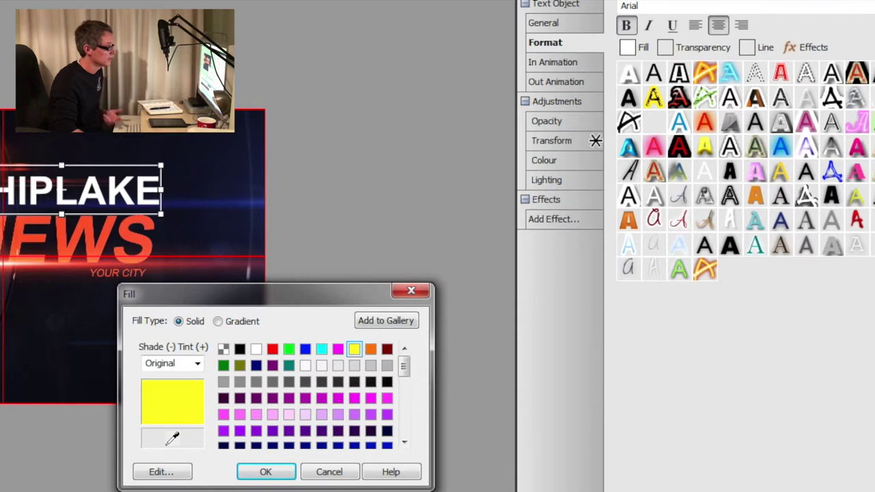
left_click(265, 472)
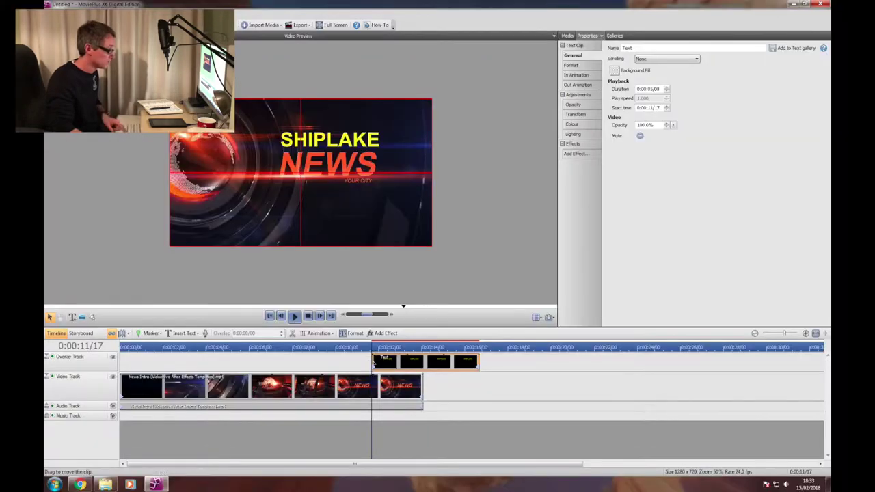
Preview the new title from about 9 s, then step the playhead to about 0:00:10/04.
left_click(320, 348)
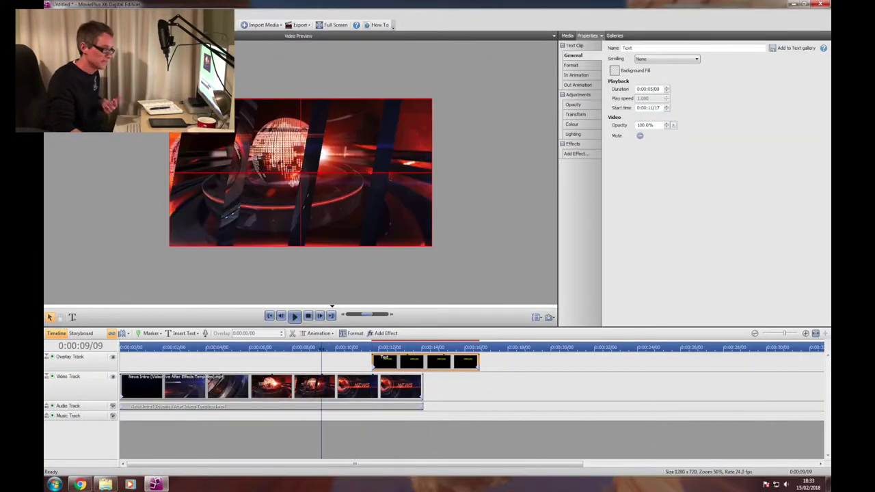
left_click(294, 316)
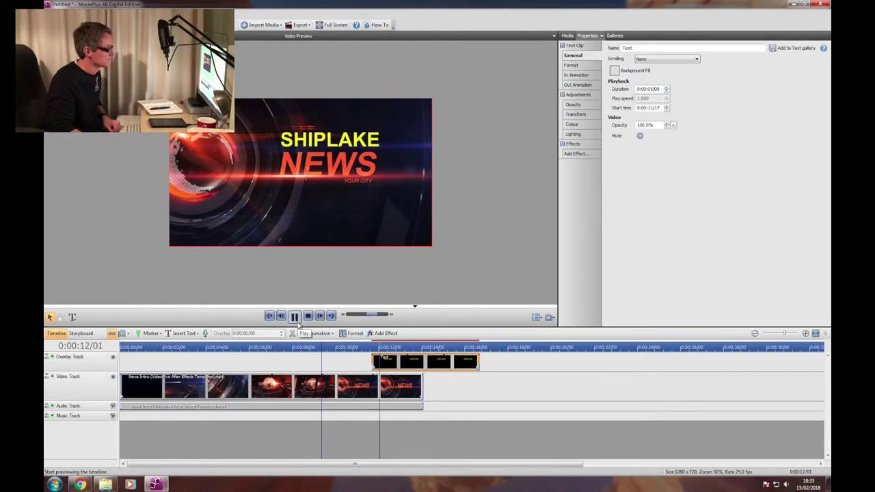
left_click(307, 317)
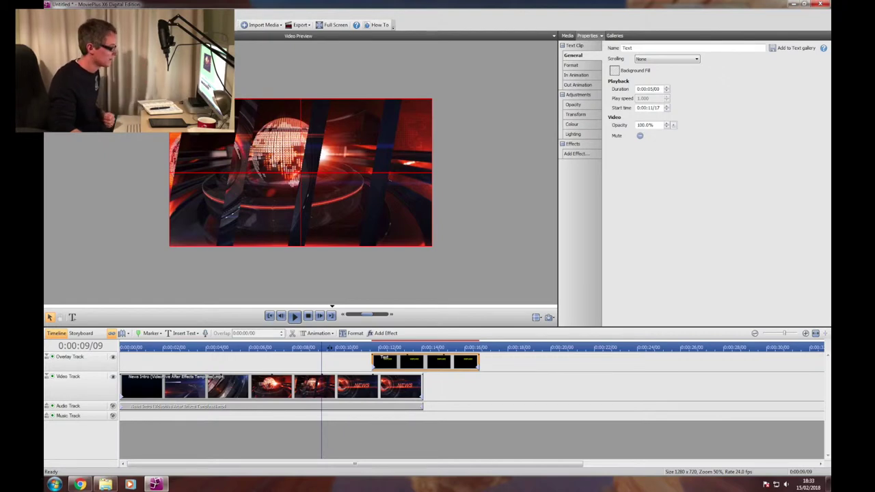
left_click(327, 348)
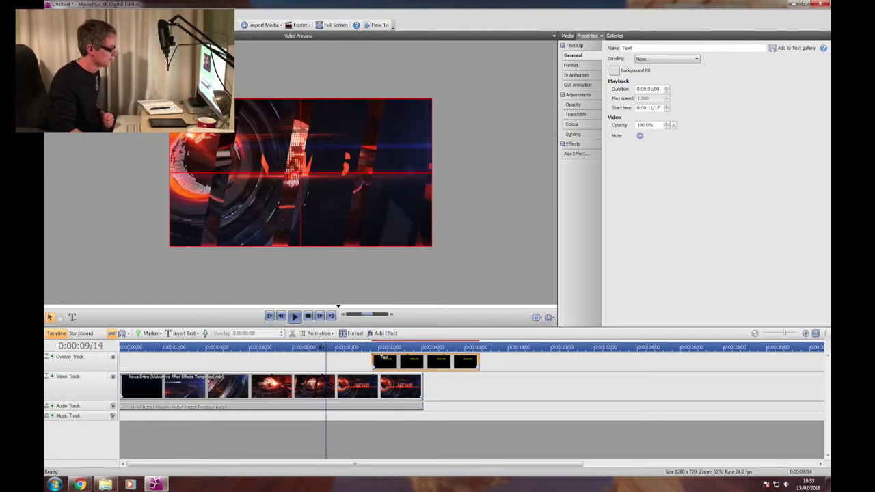
left_click(335, 348)
left_click(338, 347)
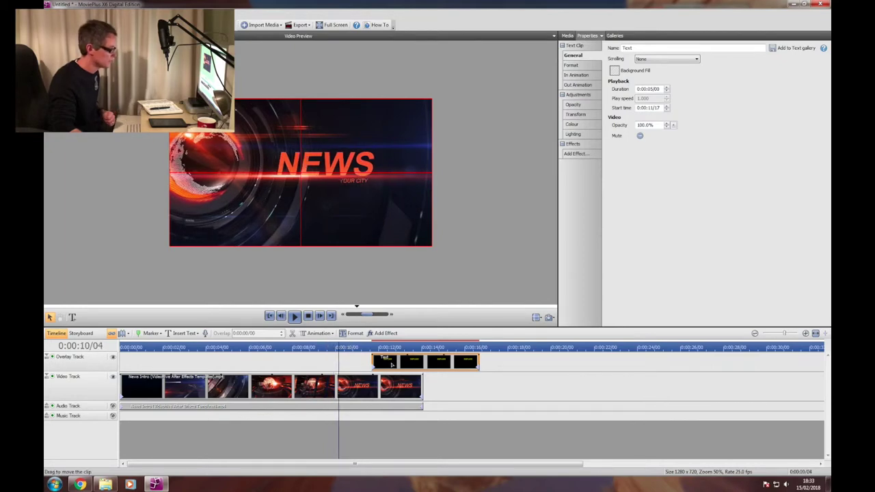
Move the SHIPLAKE clip to start at 0:00:10, add a 0:00:00/22 cross-fade, and preview from 8 s.
left_click_drag(392, 363, 357, 362)
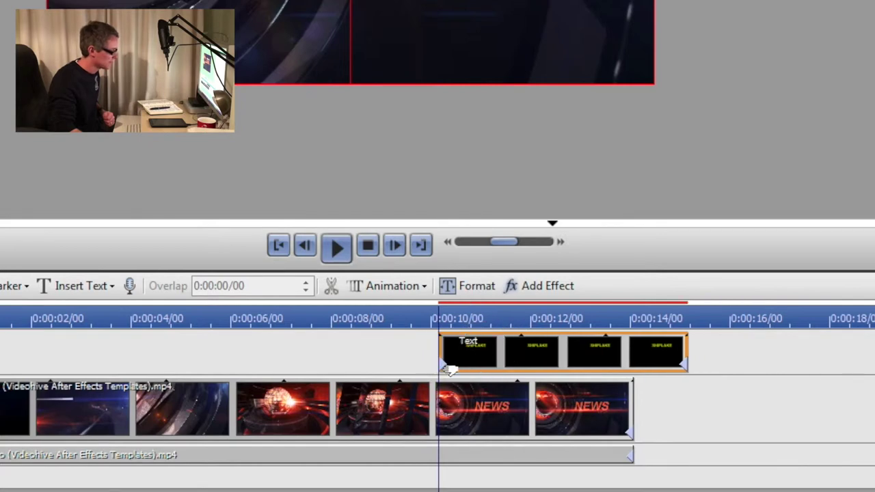
left_click_drag(448, 364, 483, 362)
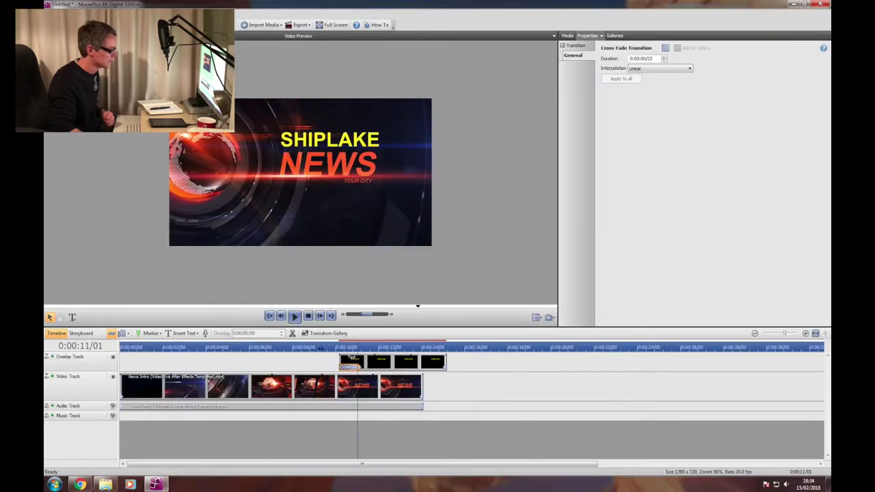
left_click(320, 348)
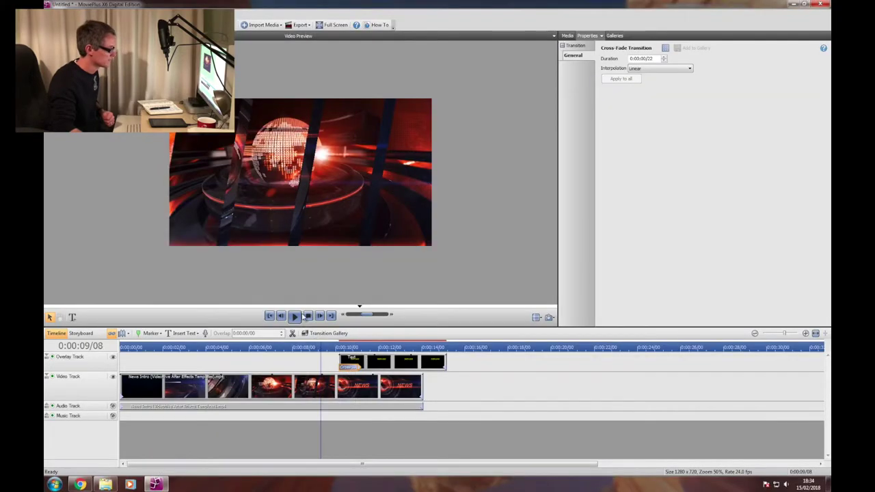
left_click(294, 316)
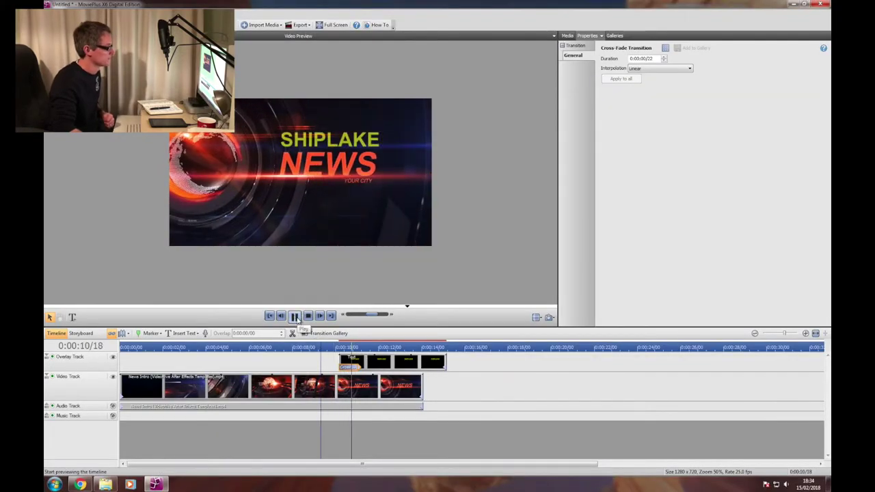
left_click(309, 317)
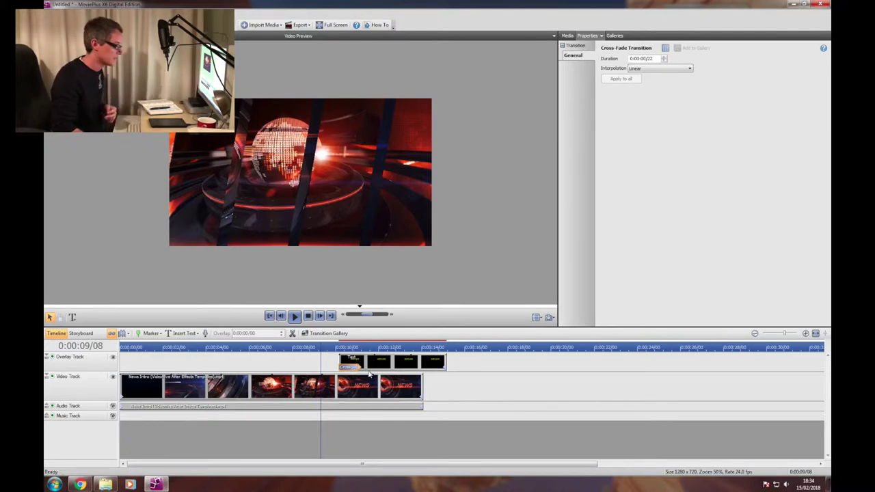
Cut the fade-in to nearly zero and move SHIPLAKE off the right edge (X 70.62%, Y -22.50%).
left_click_drag(360, 367, 344, 366)
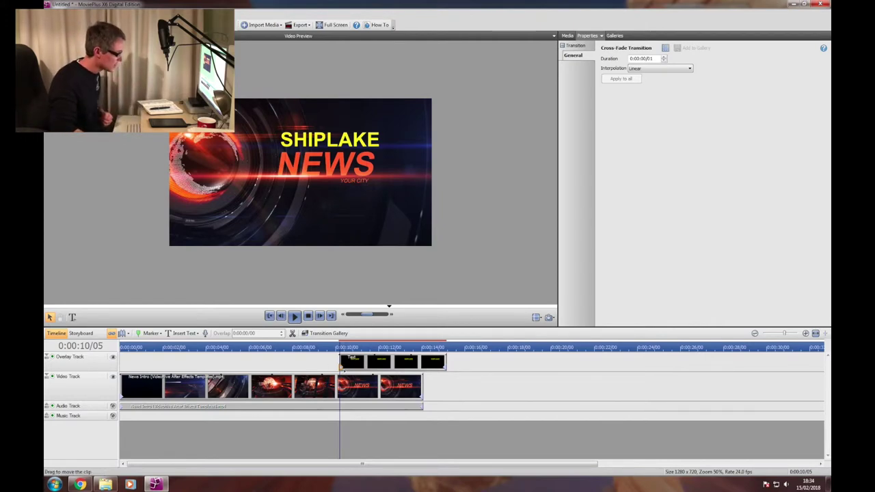
left_click(329, 142)
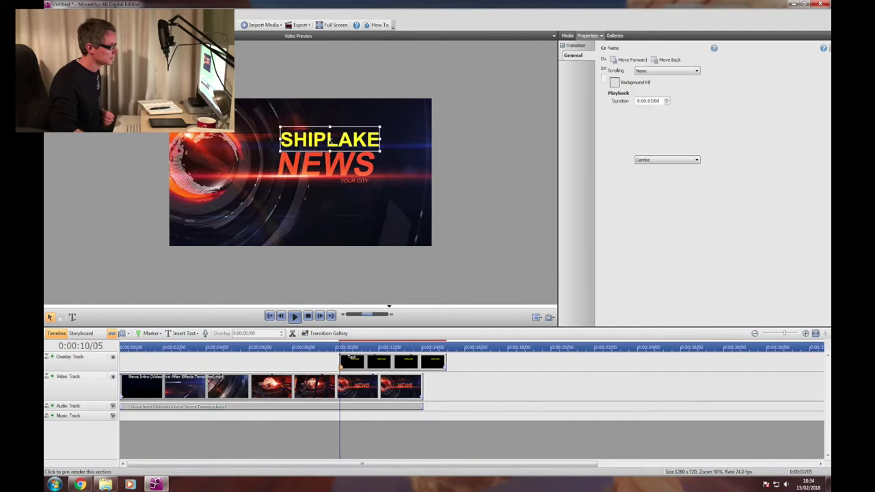
left_click_drag(329, 141, 486, 141)
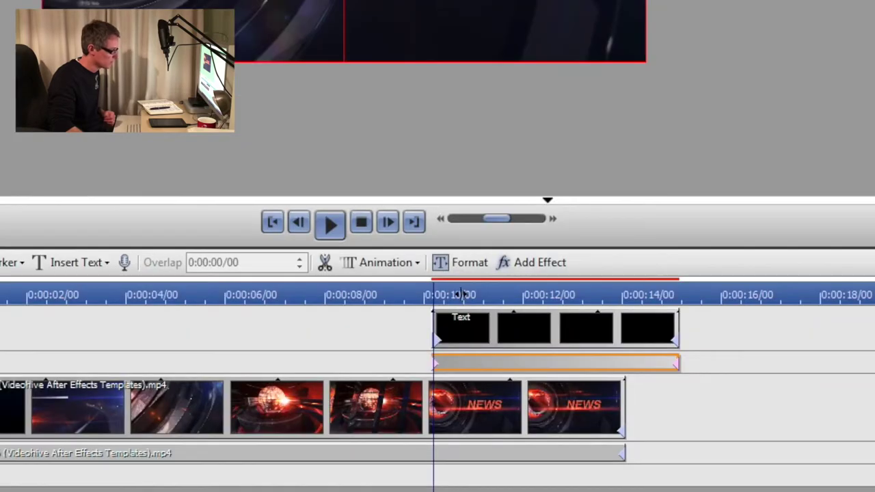
left_click(465, 295)
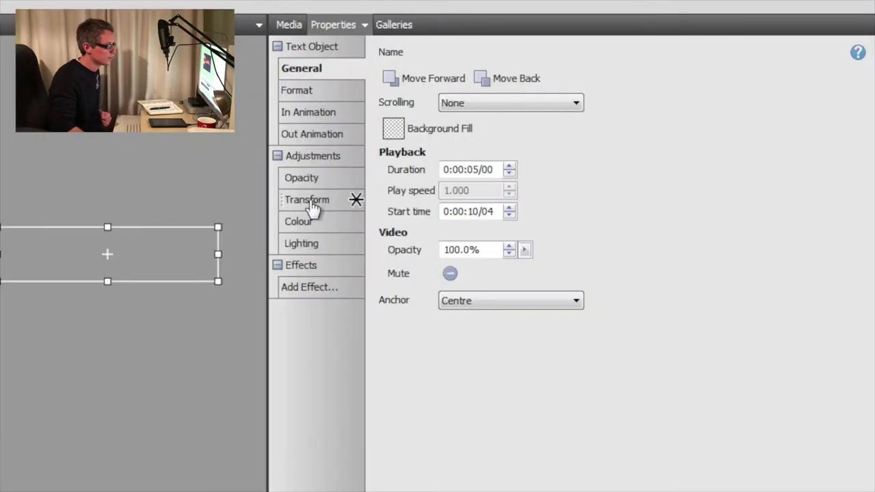
left_click(314, 206)
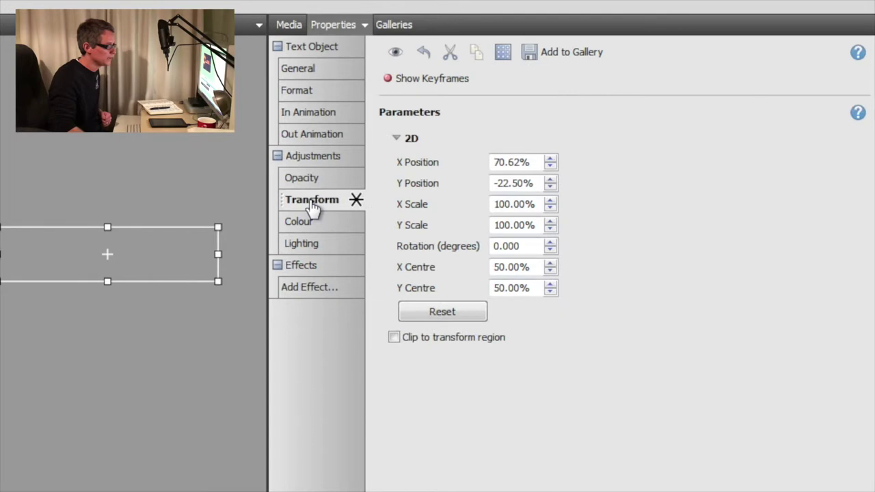
Keyframe SHIPLAKE to slide in from off-right, settling above NEWS at X 11.72% by 0:00:10/21.
left_click(439, 85)
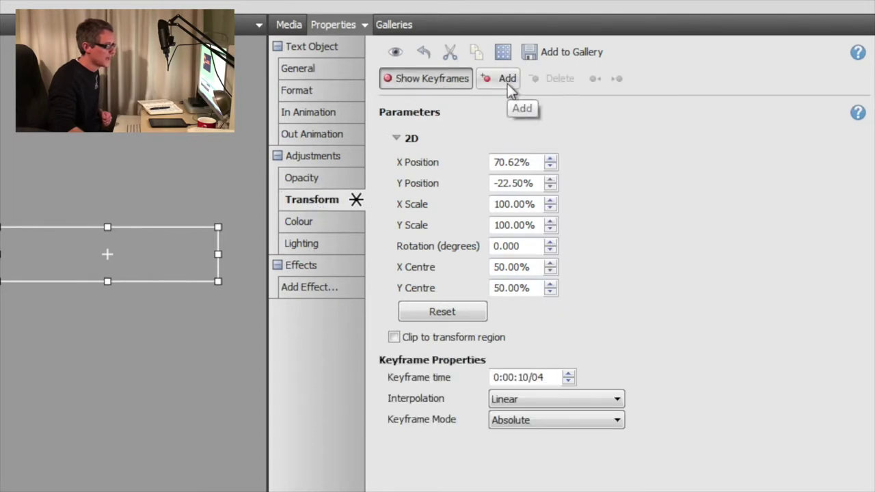
left_click(508, 81)
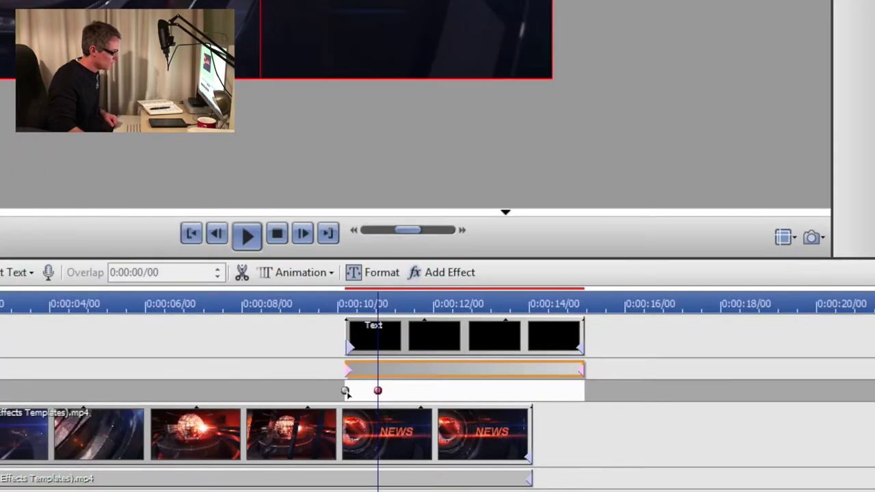
left_click(346, 391)
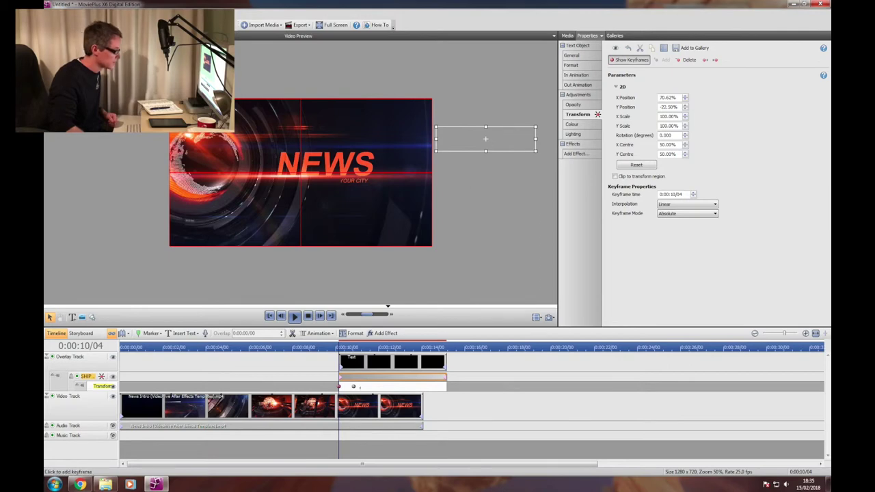
left_click(353, 387)
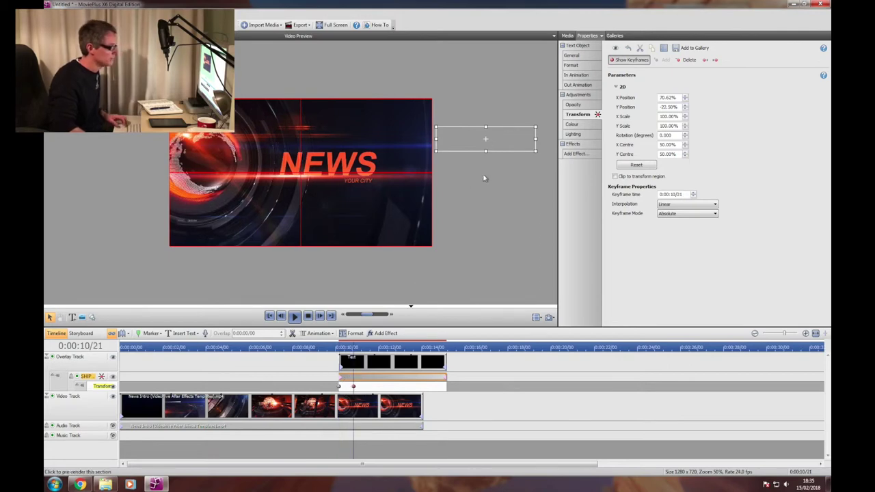
left_click_drag(506, 140, 352, 139)
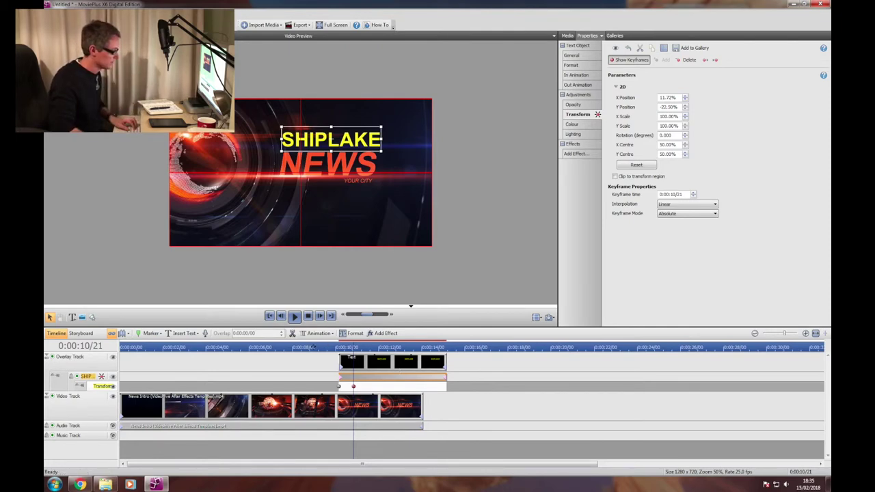
left_click(324, 347)
Play back the fly-in, trim the SHIPLAKE clip to end near 0:00:13.5, and show export destinations.
key("space")
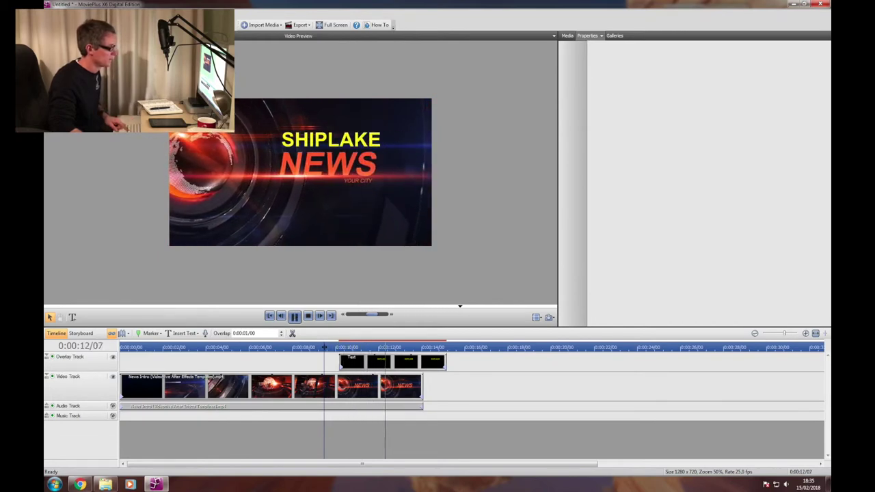
key("space")
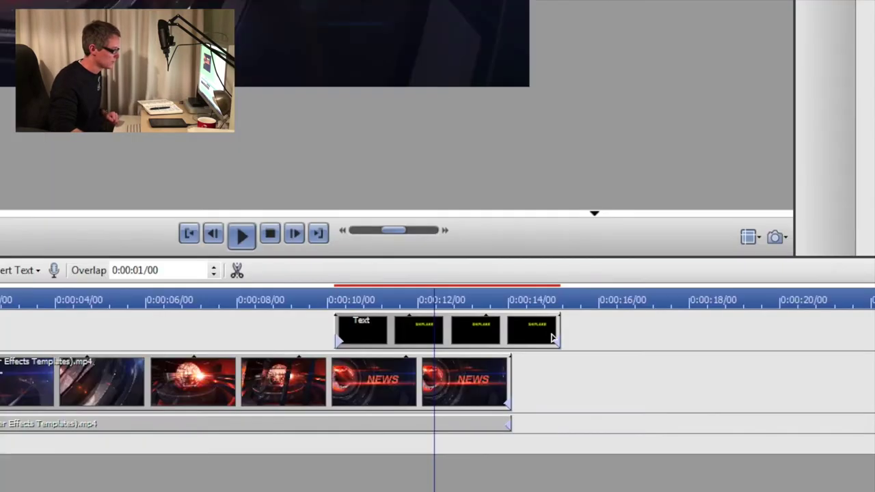
left_click_drag(562, 329, 478, 342)
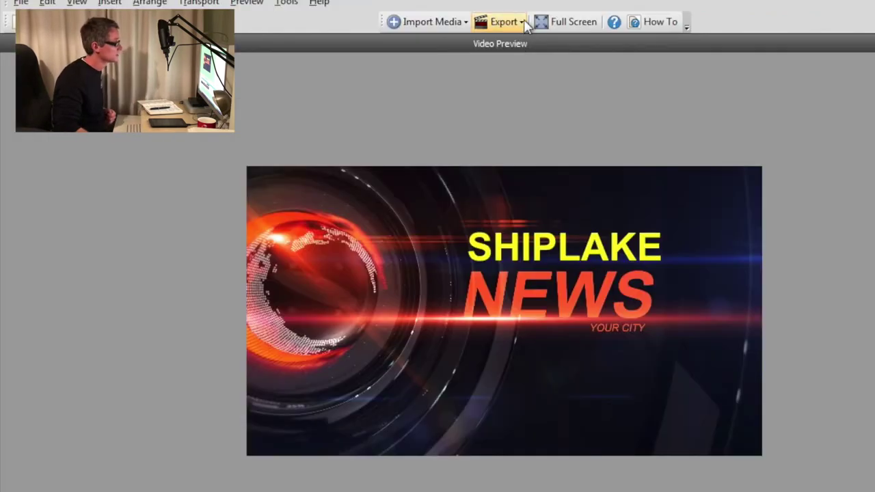
left_click(523, 22)
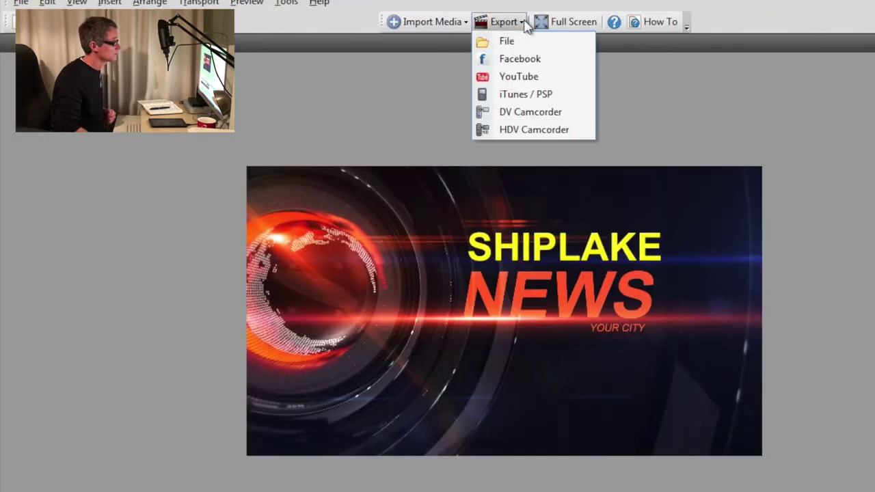
Export to a file as MP4 with the General 720p PAL 16:9 preset, saved as 'Intro Graphics'.
left_click(584, 40)
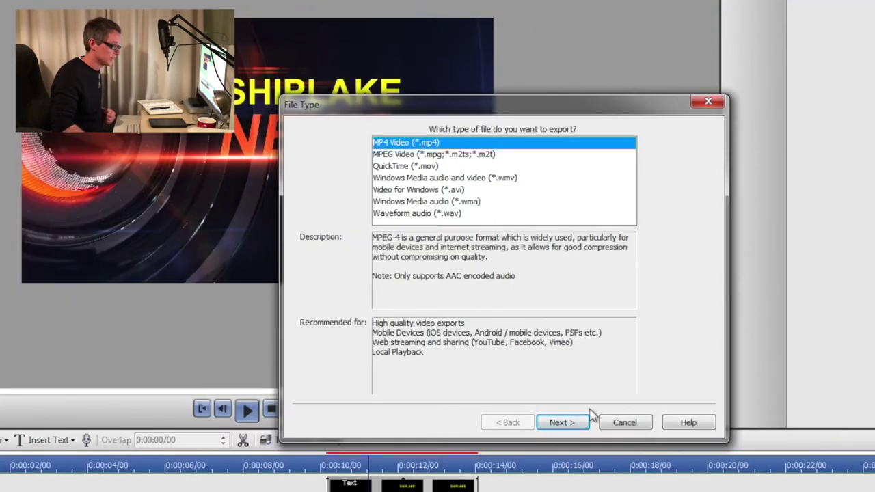
left_click(571, 422)
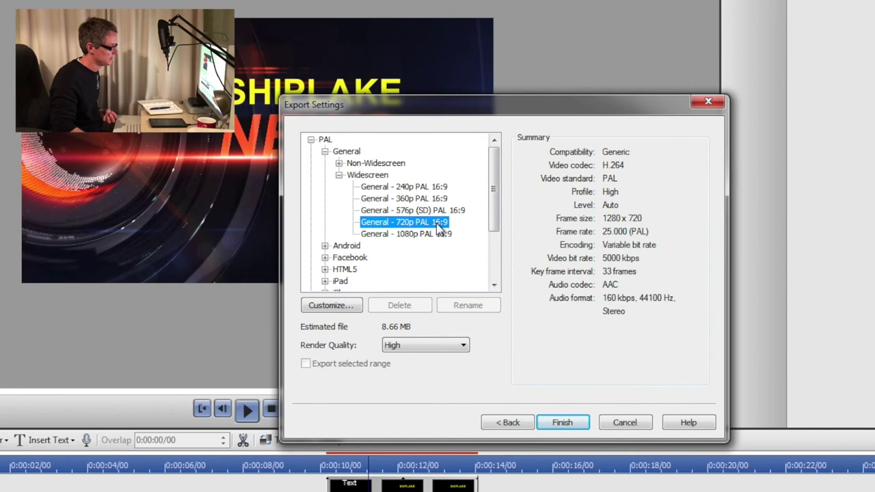
left_click(578, 423)
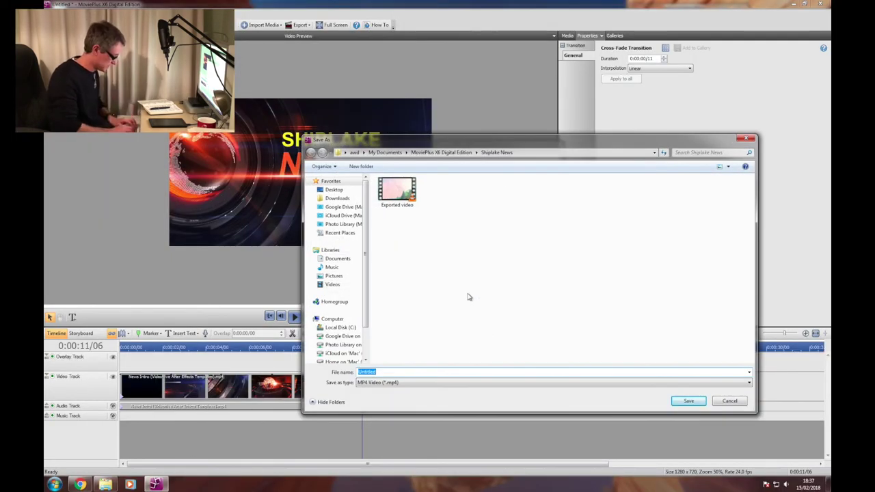
type("Intro Graphics")
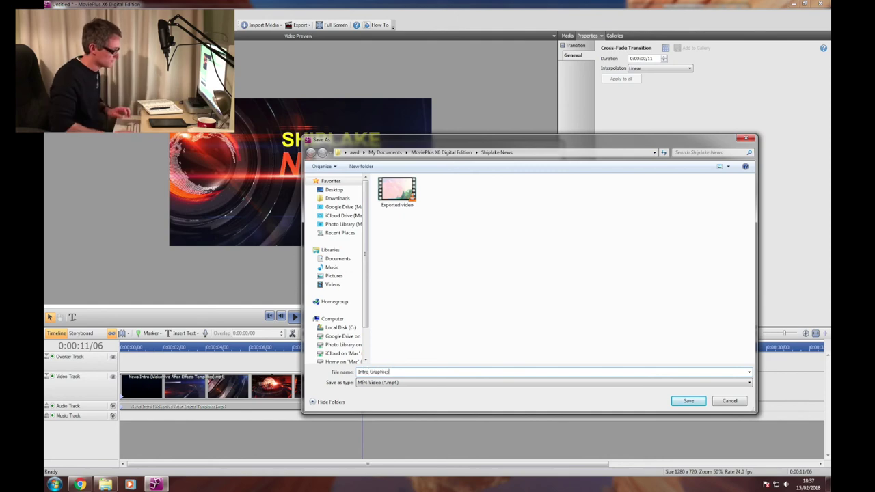
left_click(689, 401)
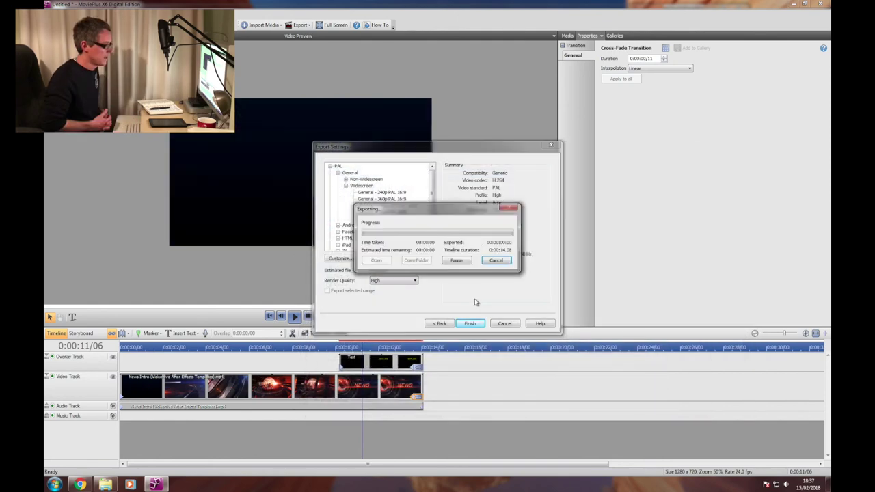